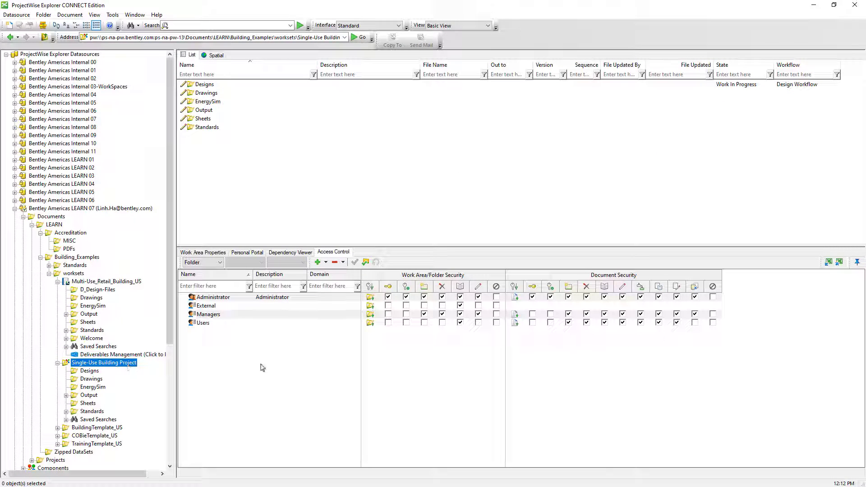
# Step: Compare the Users permissions of the Single-Use Building Project with those of the Multi-Use project's D_Design-Files folder
pyautogui.moveTo(373, 329)
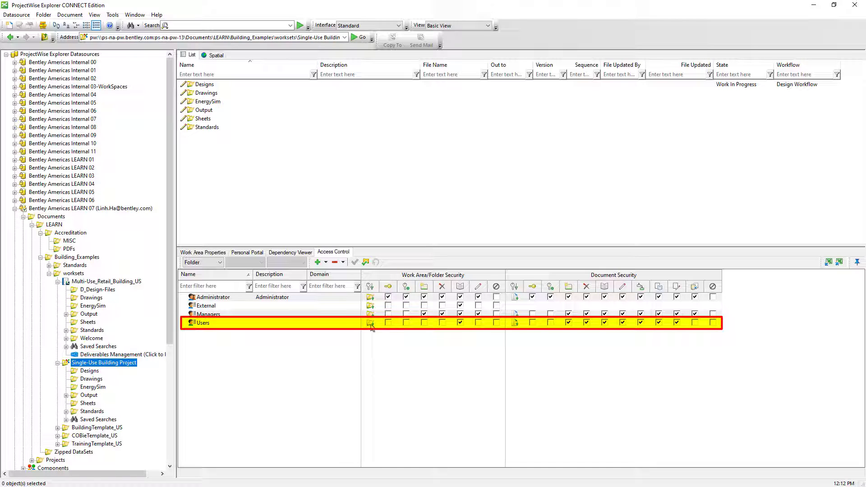
pyautogui.moveTo(515, 325)
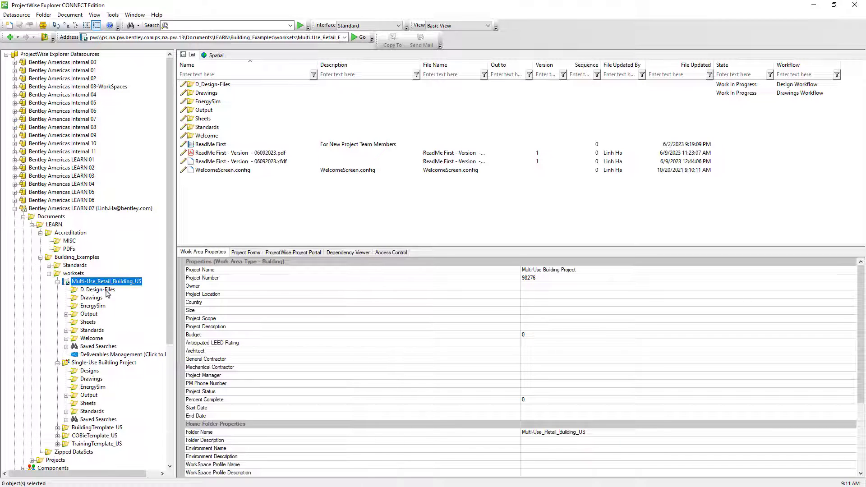
pyautogui.click(107, 292)
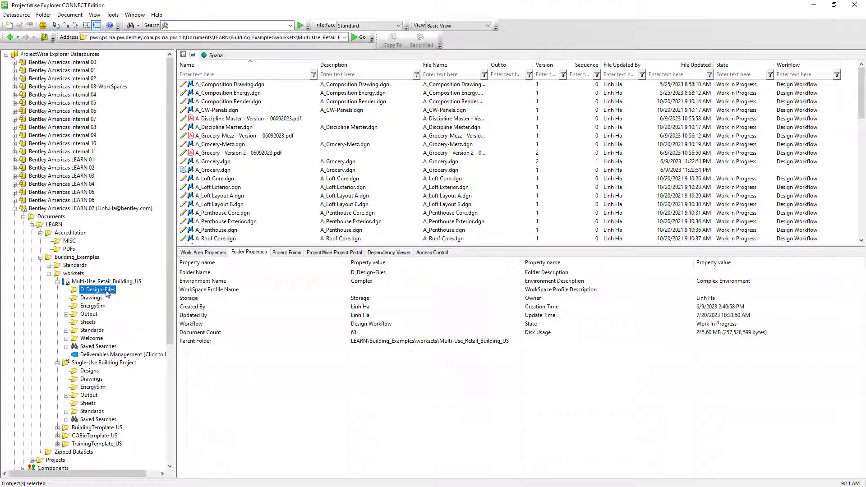
pyautogui.click(425, 255)
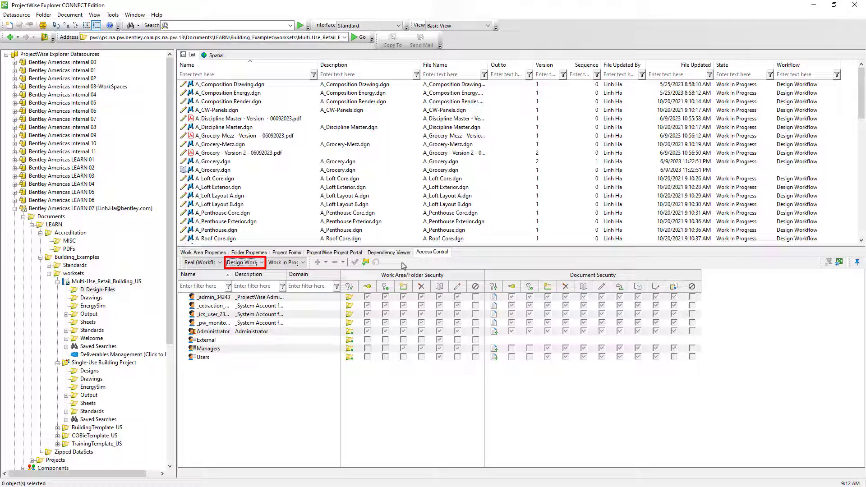
pyautogui.click(108, 289)
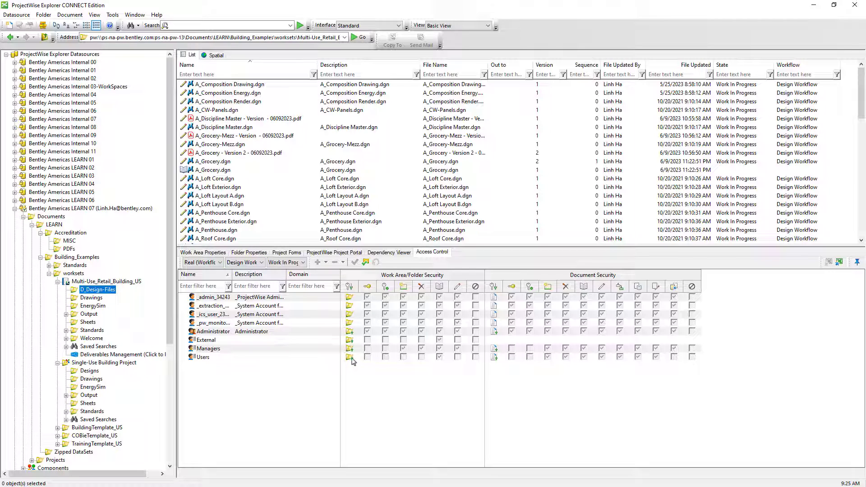
pyautogui.moveTo(352, 358)
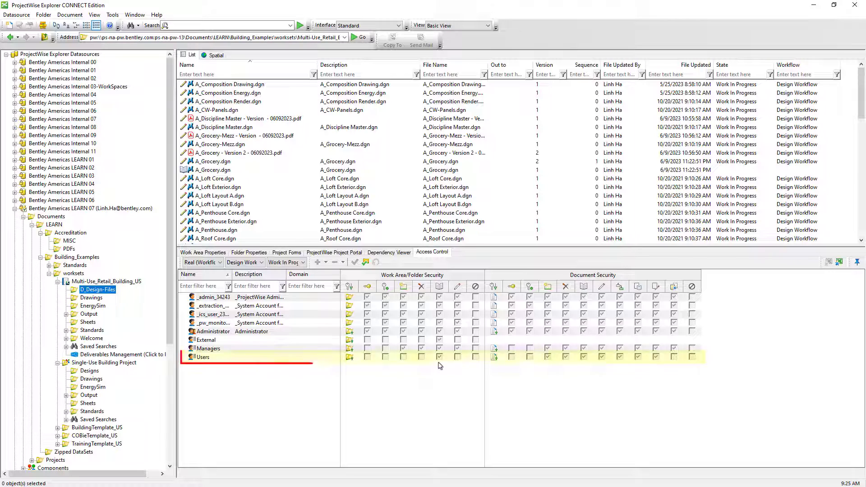
pyautogui.moveTo(494, 362)
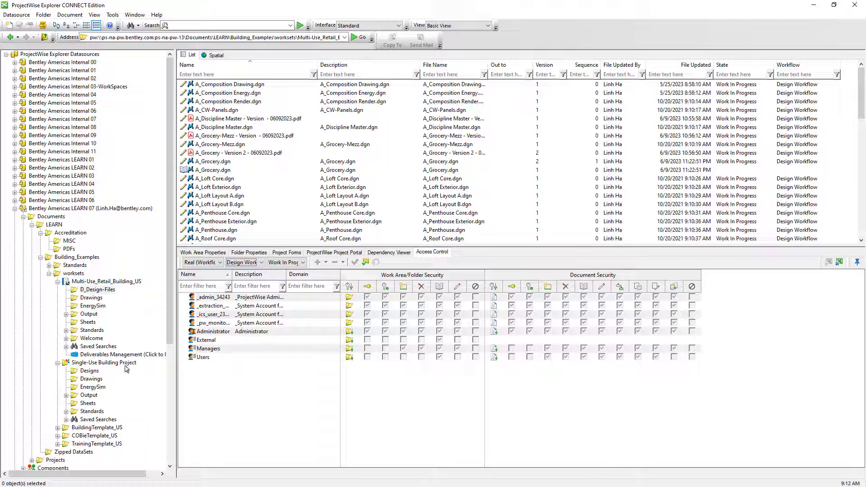
# Step: Assign Design Workflow to the Designs folder of the Single-Use Building Project and accept moving its documents to the first state
pyautogui.click(126, 365)
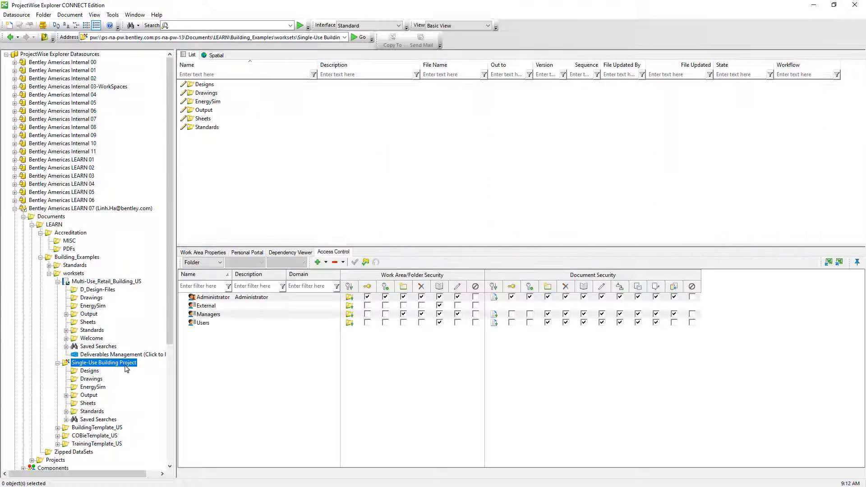
pyautogui.click(96, 373)
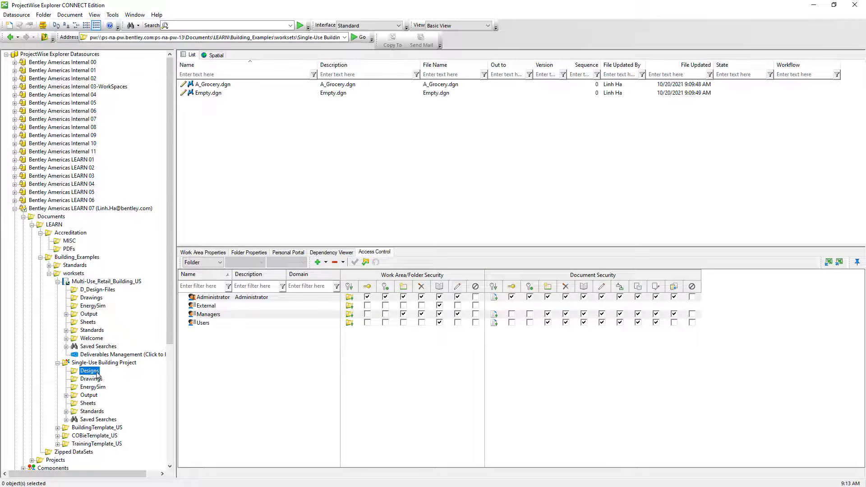
pyautogui.rightClick(98, 374)
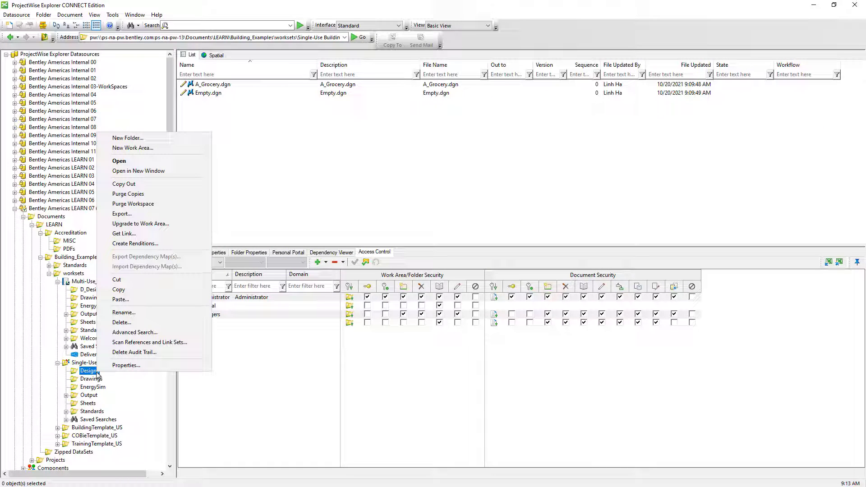
pyautogui.click(133, 367)
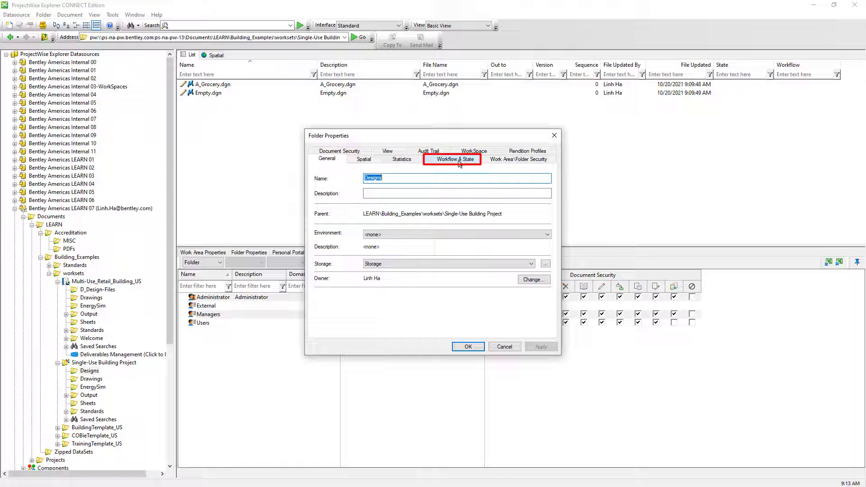
pyautogui.click(460, 163)
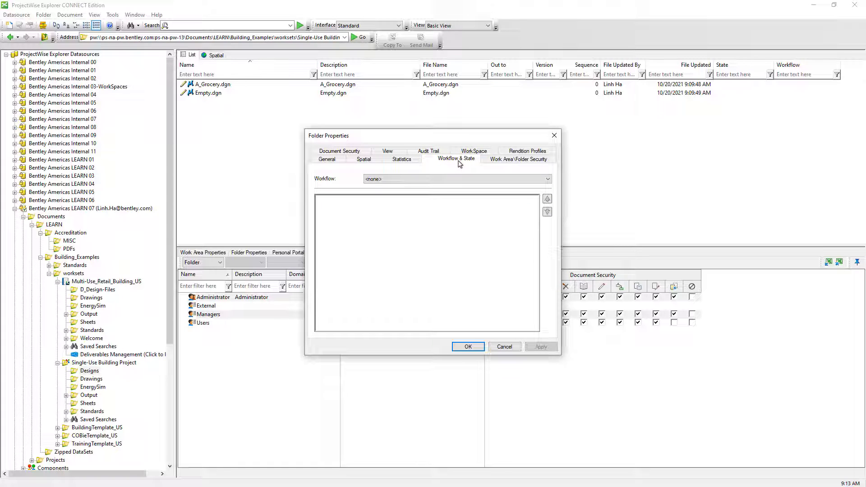
pyautogui.click(464, 179)
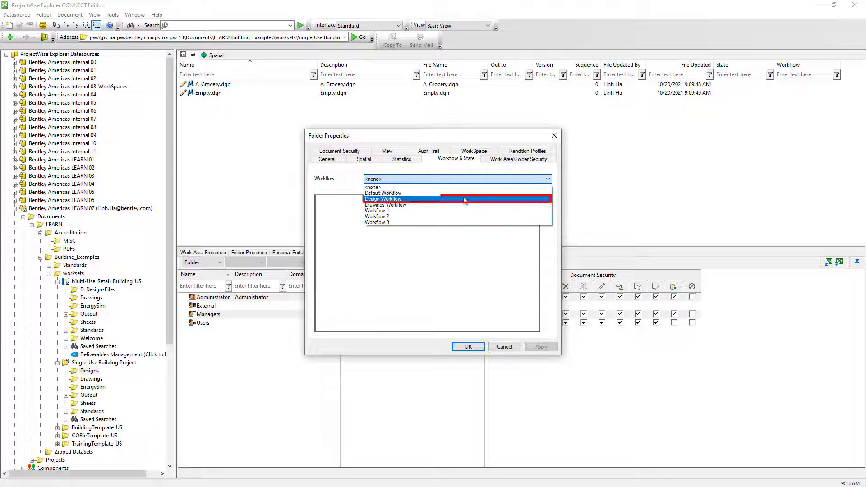
pyautogui.click(465, 199)
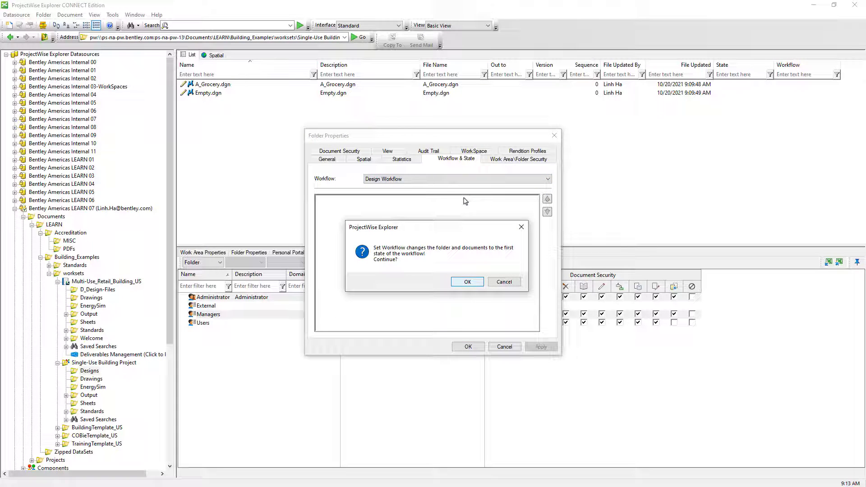
pyautogui.press('Return')
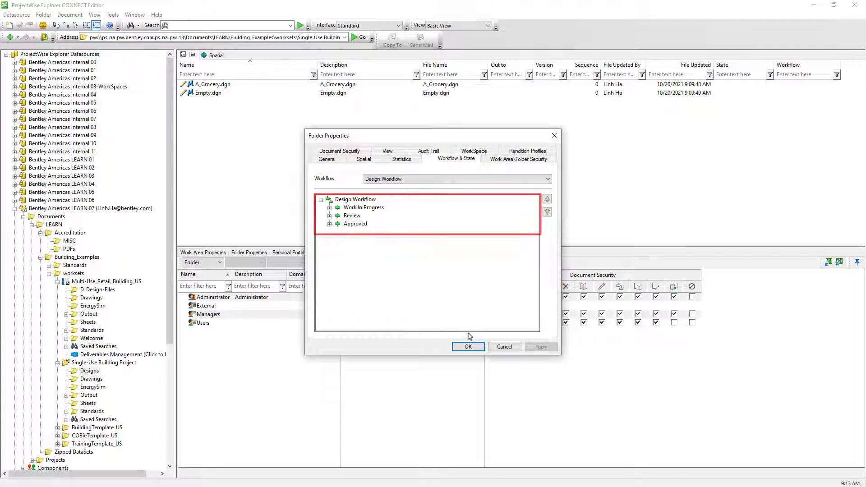
pyautogui.click(468, 346)
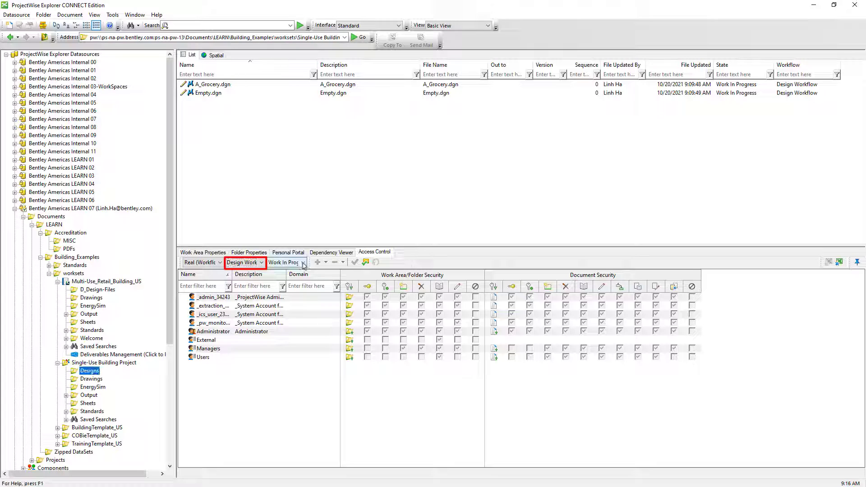
# Step: Examine the Designs folder's access control for the Approved state of Design Workflow
pyautogui.click(303, 263)
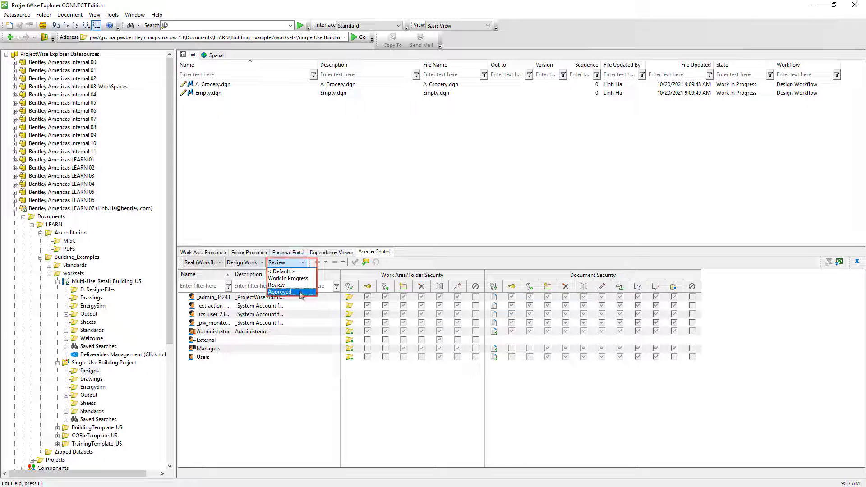
pyautogui.click(301, 292)
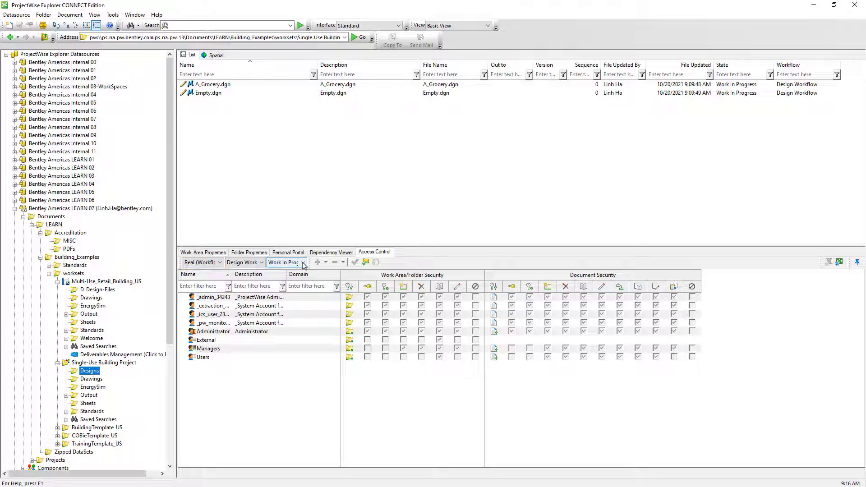
pyautogui.click(303, 262)
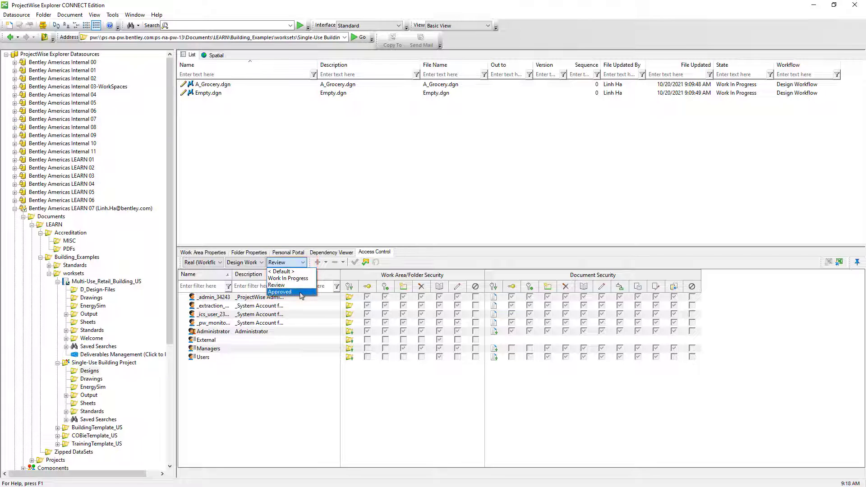
pyautogui.click(300, 291)
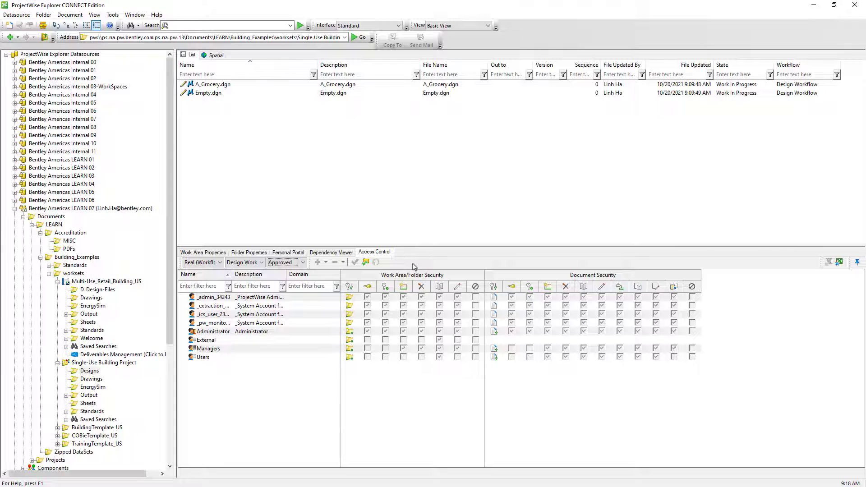
pyautogui.click(125, 291)
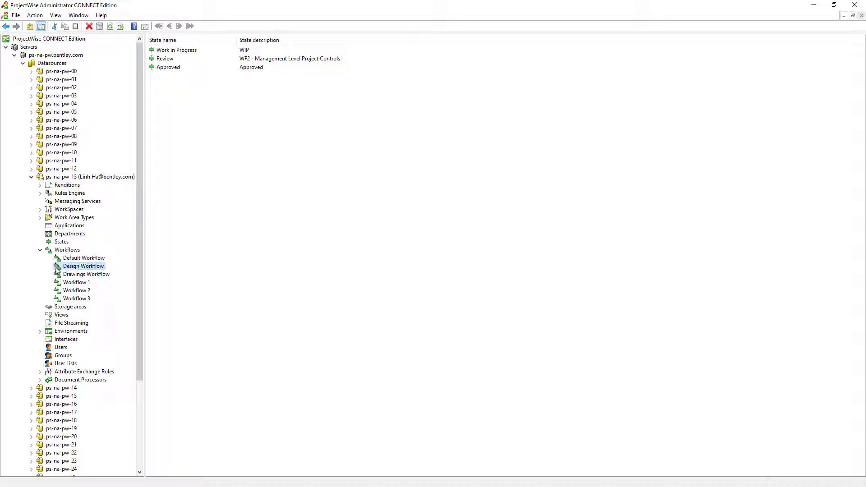
# Step: In ProjectWise Administrator, add Administrator, Managers and Users to the document security of Design Workflow
pyautogui.rightClick(100, 267)
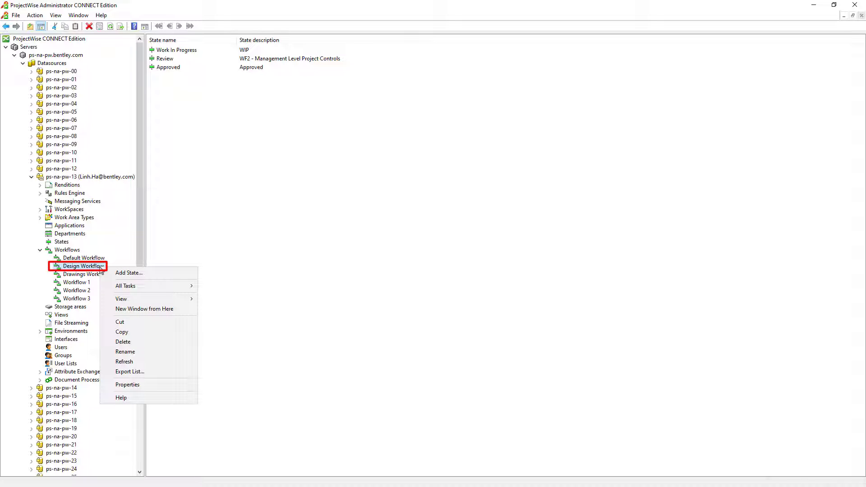
pyautogui.click(129, 385)
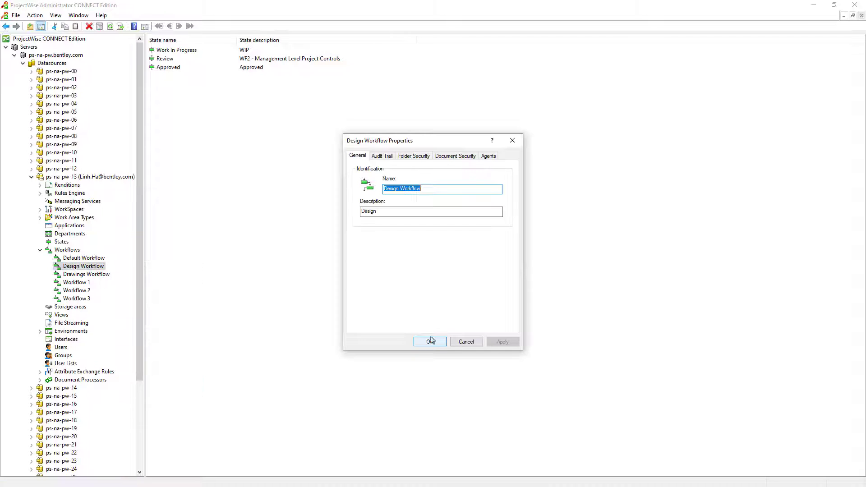
pyautogui.click(415, 156)
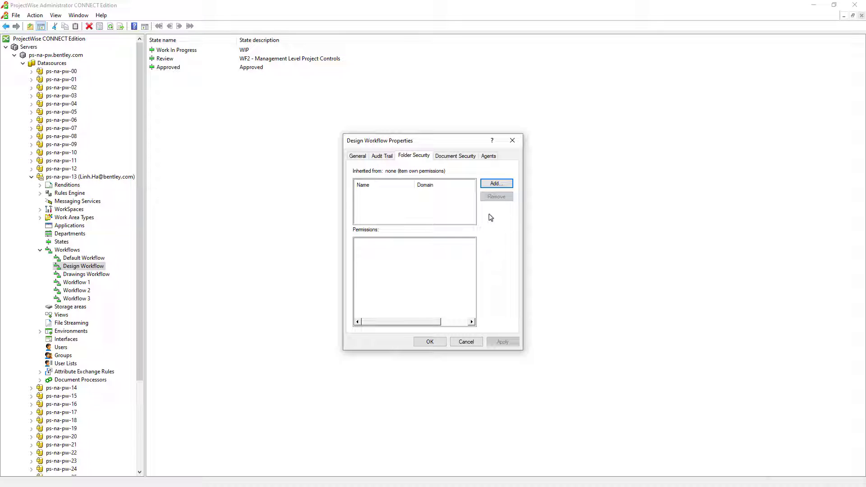
pyautogui.click(469, 156)
pyautogui.click(496, 183)
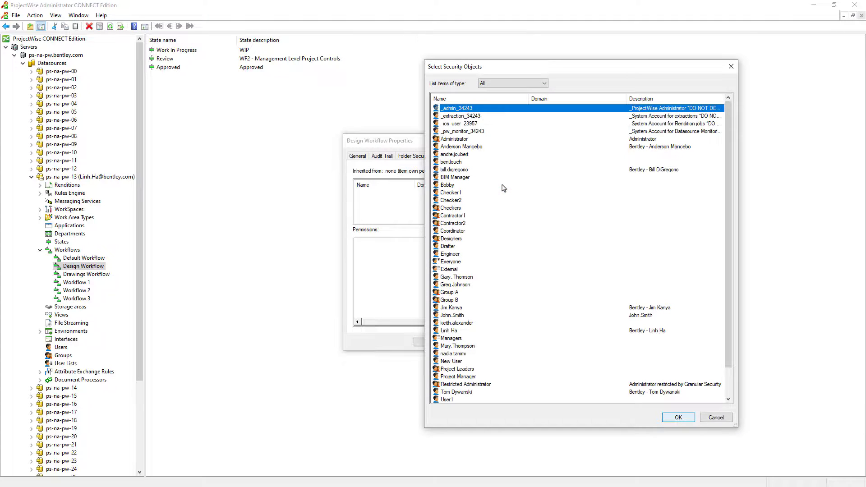
pyautogui.click(480, 140)
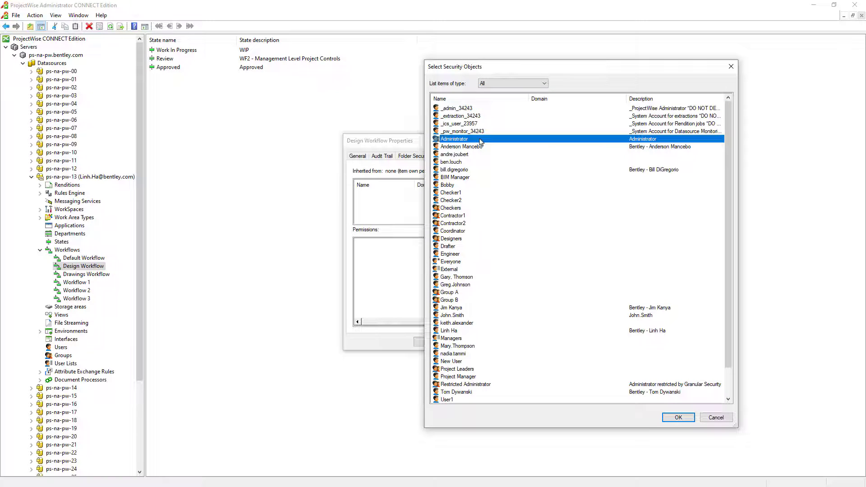
pyautogui.keyDown('ctrl'); pyautogui.click(471, 338); pyautogui.keyUp('ctrl')
pyautogui.scroll(-2, 474, 341)
pyautogui.keyDown('ctrl'); pyautogui.click(483, 400); pyautogui.keyUp('ctrl')
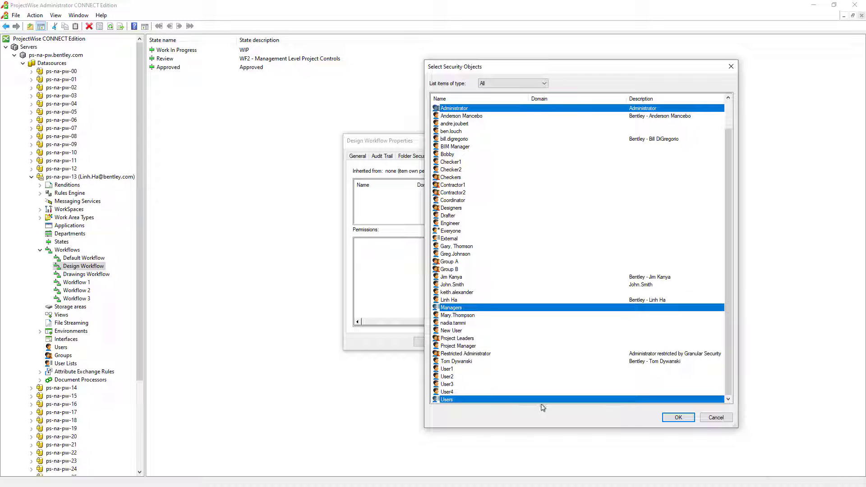
pyautogui.click(678, 417)
# Step: Grant Administrator Full control, give Managers the Free permission, set Users to No access, and save Design Workflow's document security
pyautogui.click(398, 197)
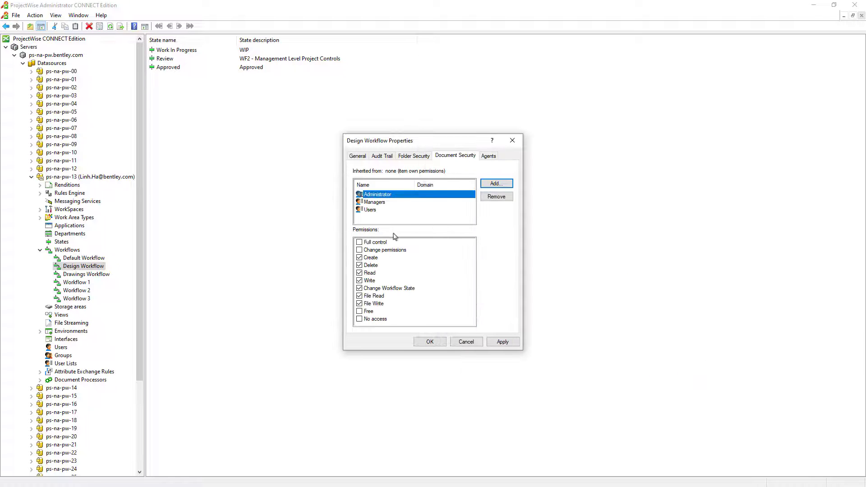
pyautogui.click(381, 244)
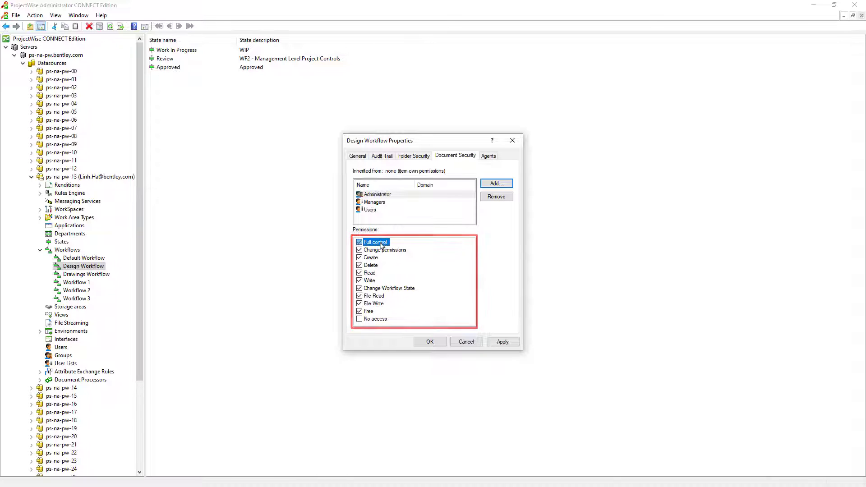
pyautogui.click(386, 203)
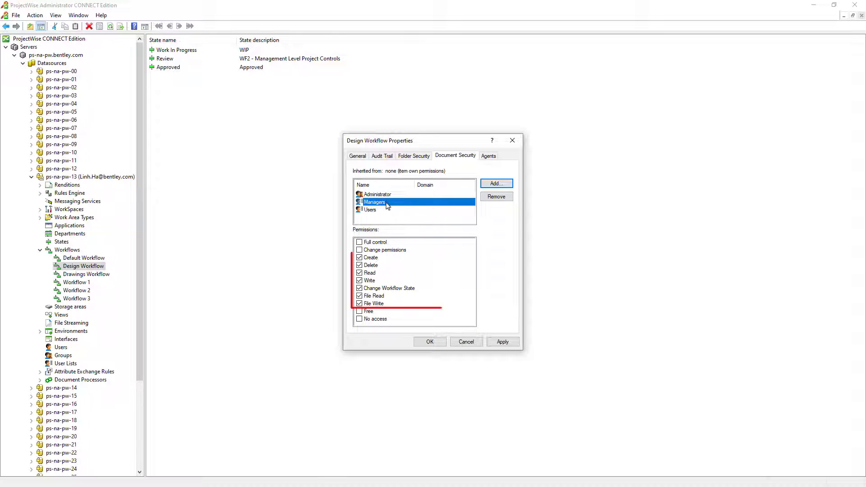
pyautogui.click(369, 313)
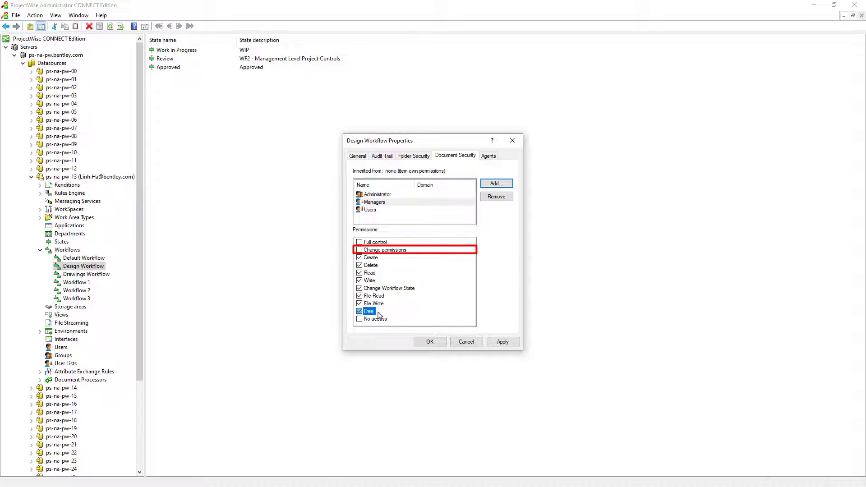
pyautogui.click(374, 210)
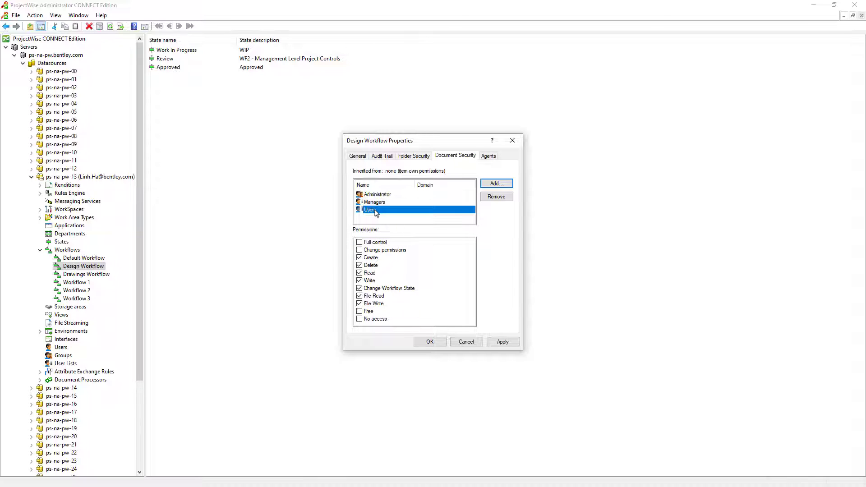
pyautogui.click(383, 319)
pyautogui.click(441, 341)
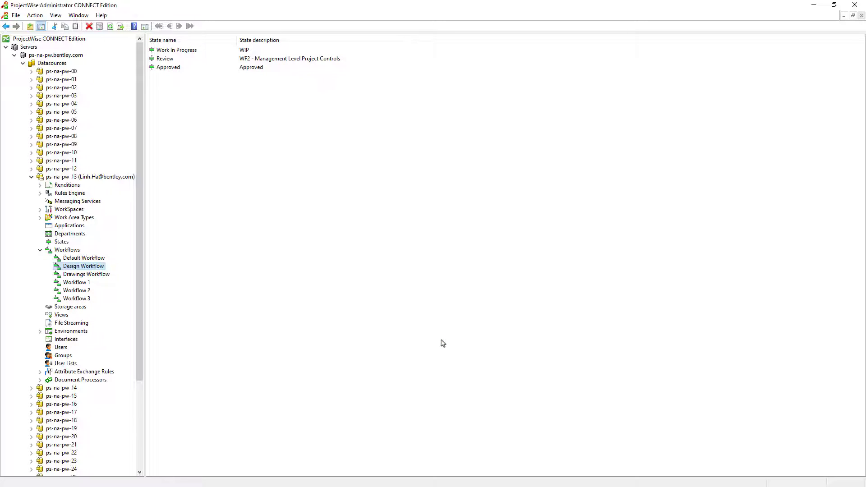
# Step: Examine the Users permissions in the document security of Design Workflow's Work In Progress state
pyautogui.click(209, 51)
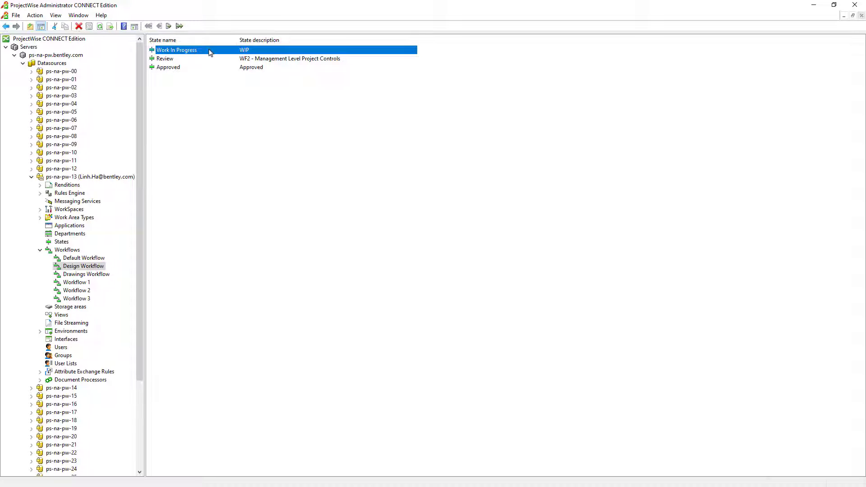
pyautogui.doubleClick(209, 52)
pyautogui.click(436, 156)
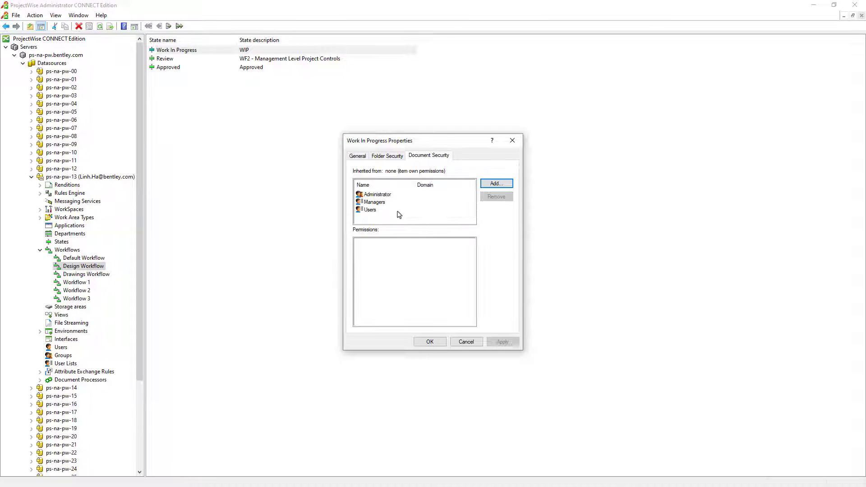
pyautogui.click(387, 210)
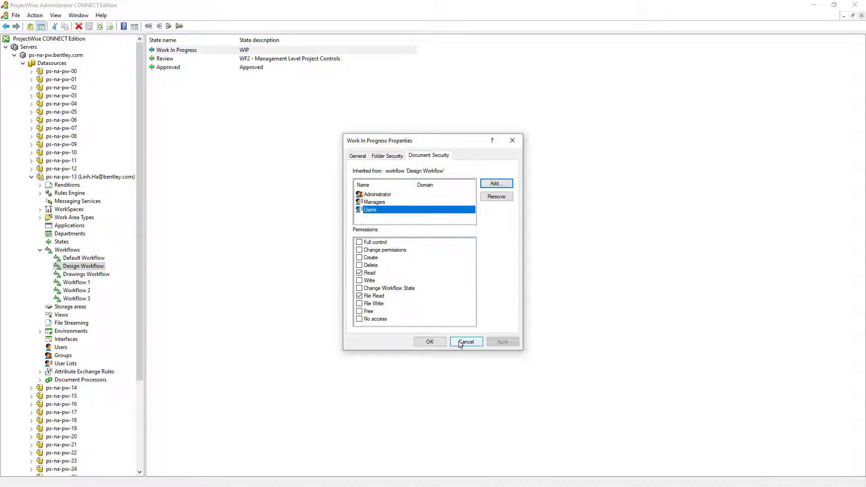
pyautogui.click(460, 345)
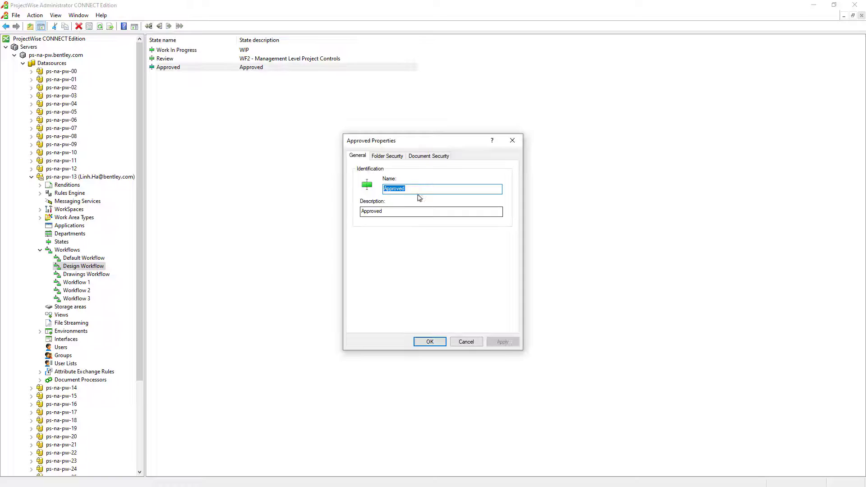
# Step: Examine the Managers permissions in the document security of the Approved state
pyautogui.click(429, 156)
pyautogui.click(403, 203)
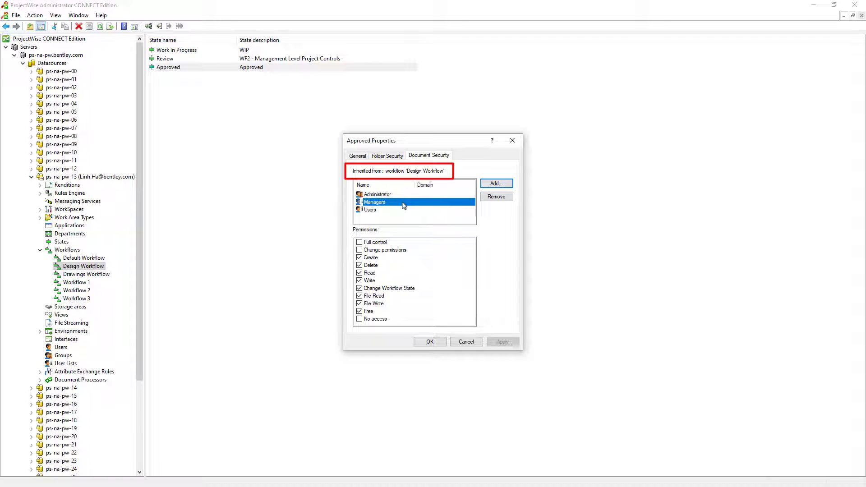
pyautogui.click(465, 342)
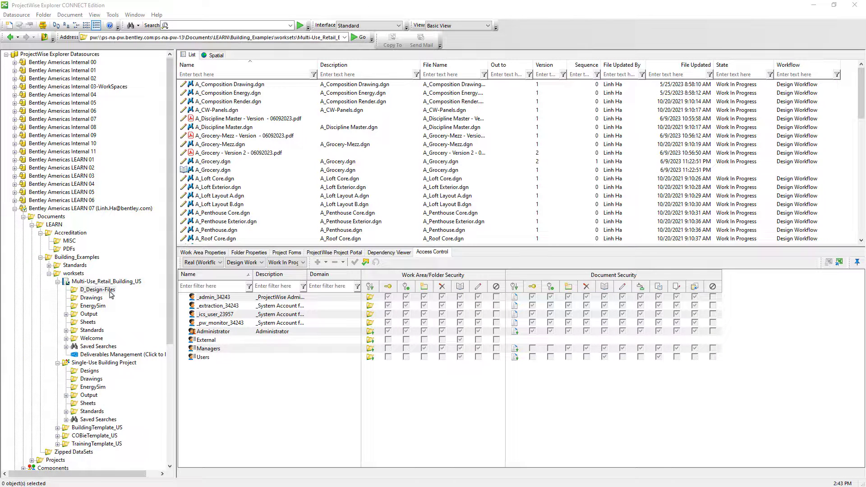
# Step: In ProjectWise Explorer, examine the Folder access control of Users on the D_Design-Files folder of Multi-Use_Retail_Building_US
pyautogui.click(110, 291)
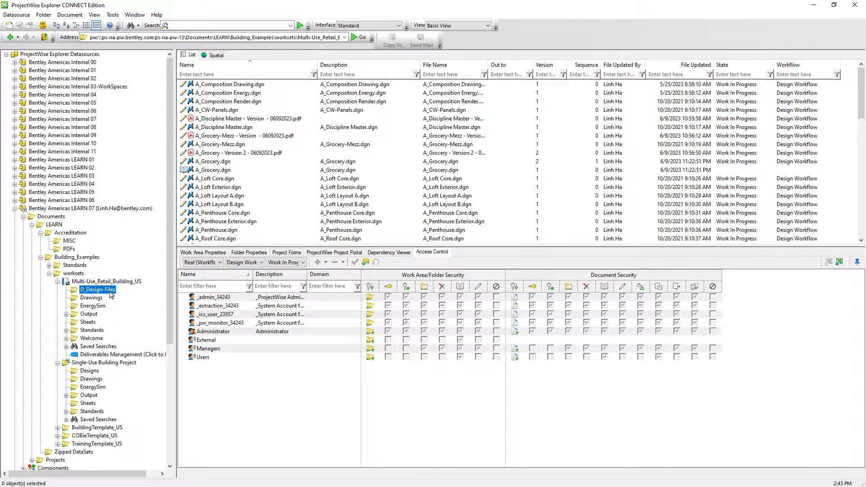
pyautogui.click(217, 263)
pyautogui.click(218, 276)
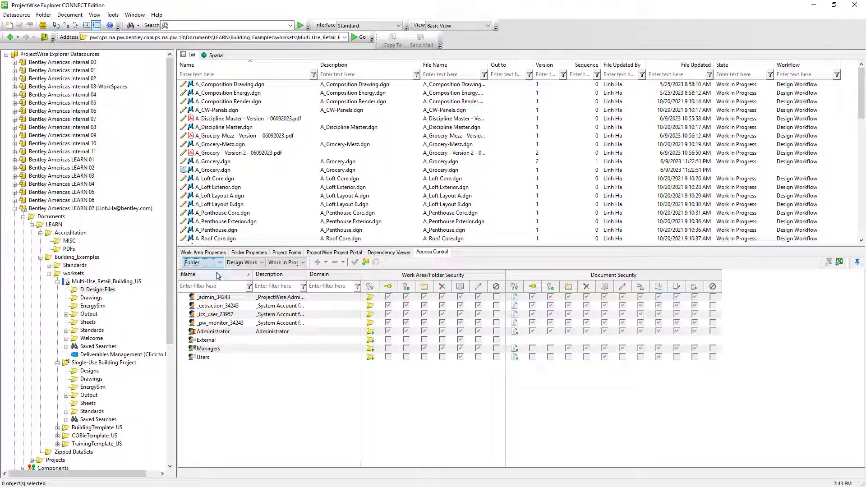
pyautogui.click(224, 324)
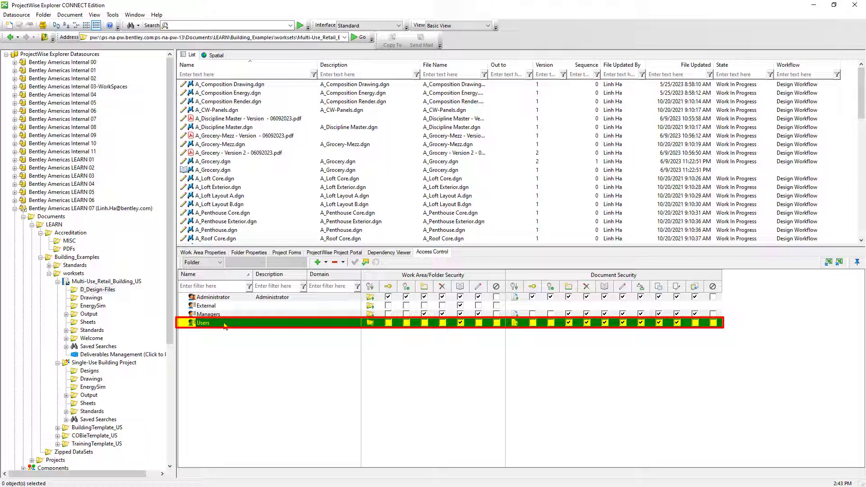
# Step: Examine the Real (Workflow & Folder) access of Users on D_Design-Files and on the Single-Use Building Project's Designs folder
pyautogui.click(219, 263)
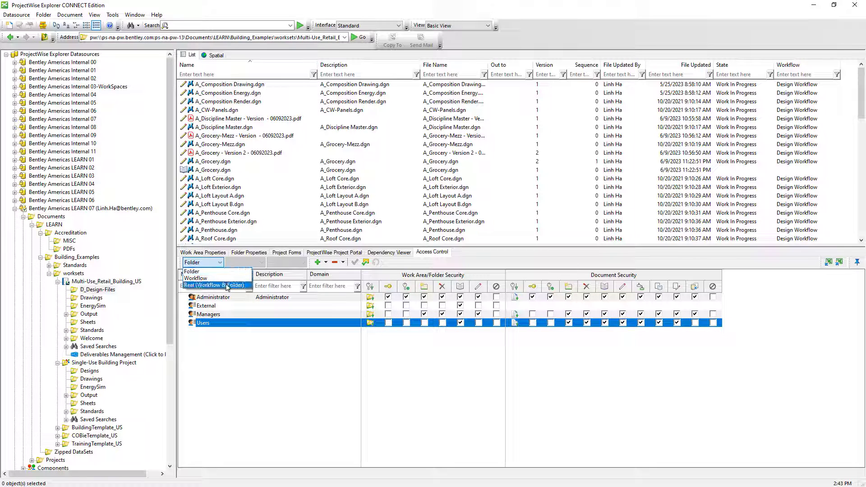
pyautogui.click(227, 285)
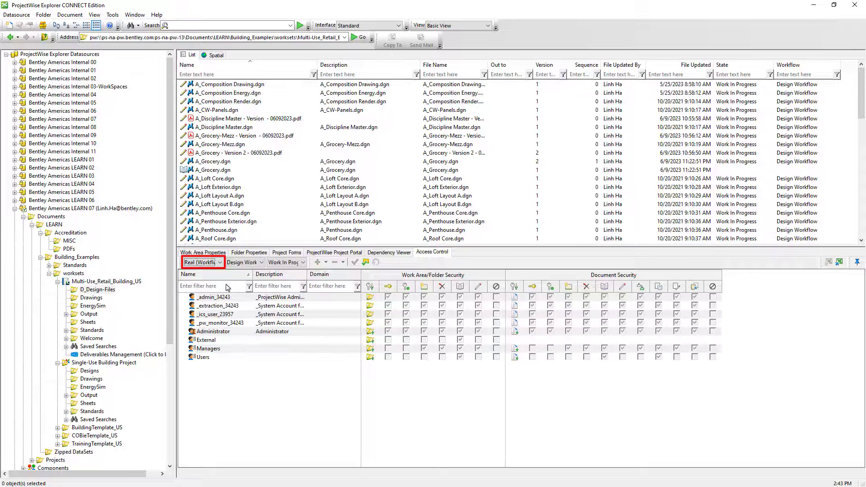
pyautogui.click(233, 360)
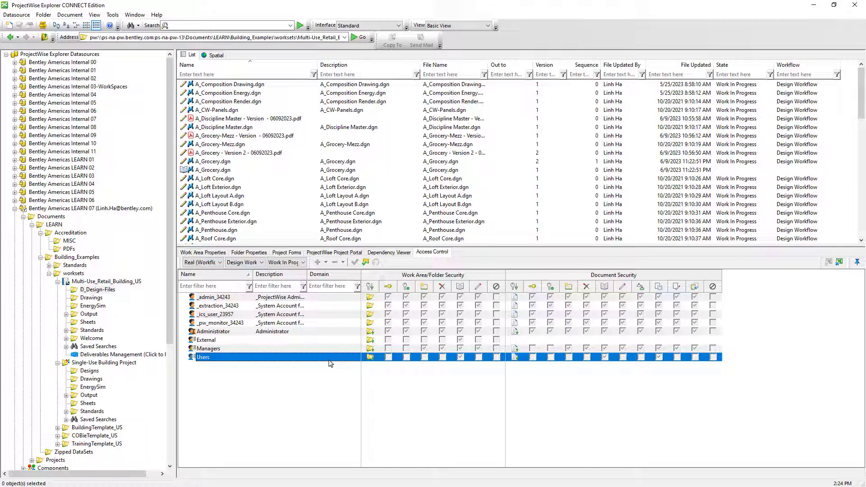
pyautogui.click(90, 371)
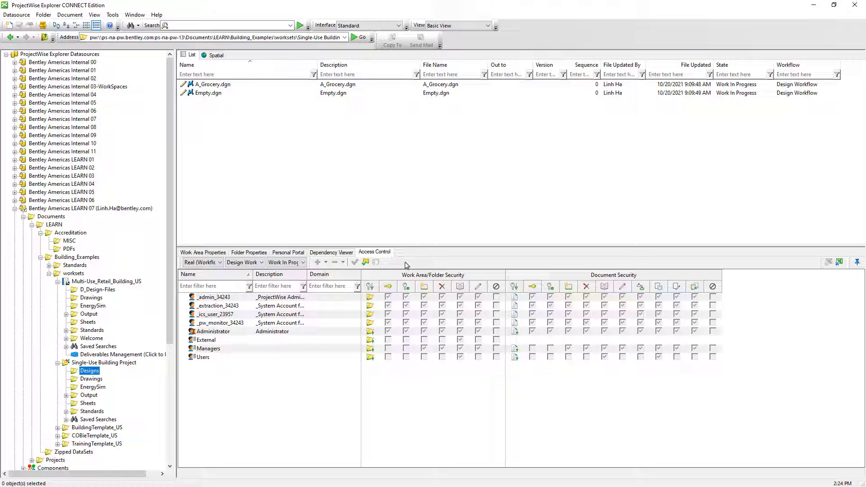
pyautogui.click(333, 359)
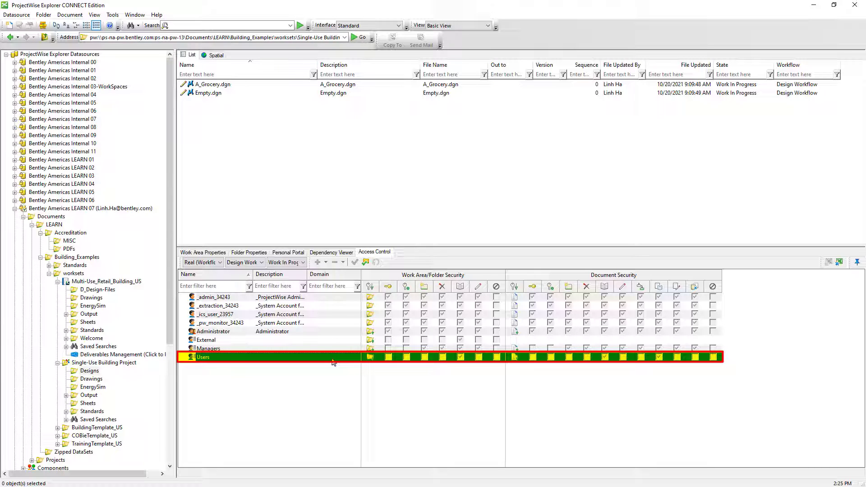
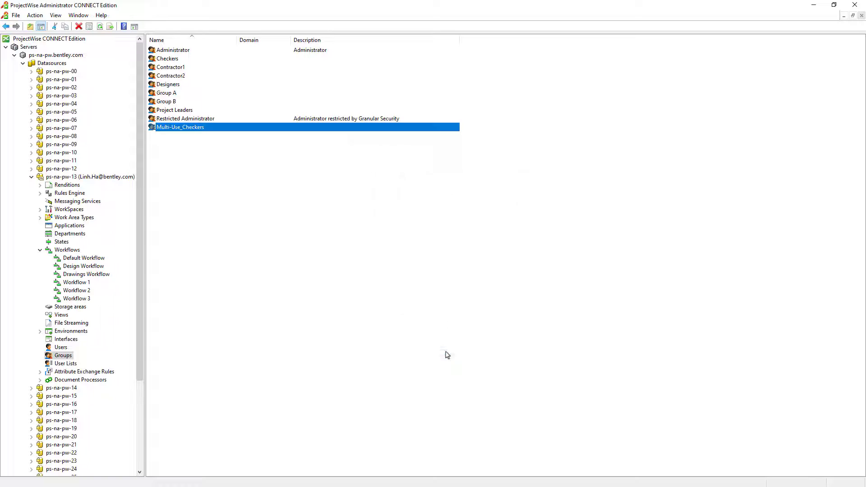
# Step: In ProjectWise Administrator, create the group Multi-Use_Designers and make it a member of the Users user list
pyautogui.rightClick(244, 136)
pyautogui.moveTo(360, 155)
pyautogui.click(411, 156)
pyautogui.write('Multi-Use_Designers')
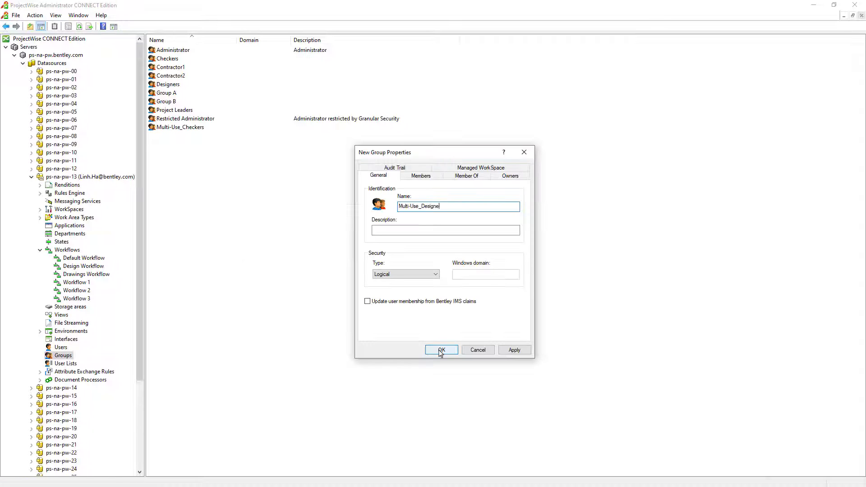
pyautogui.click(465, 176)
pyautogui.click(392, 330)
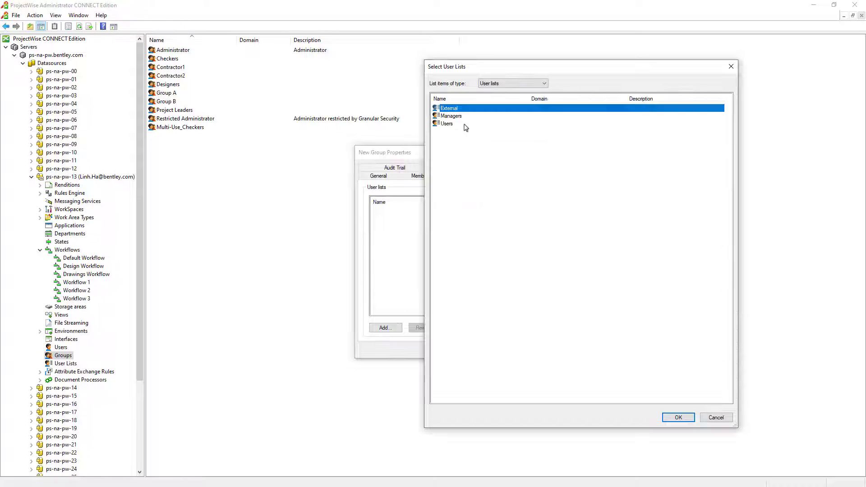
pyautogui.click(465, 125)
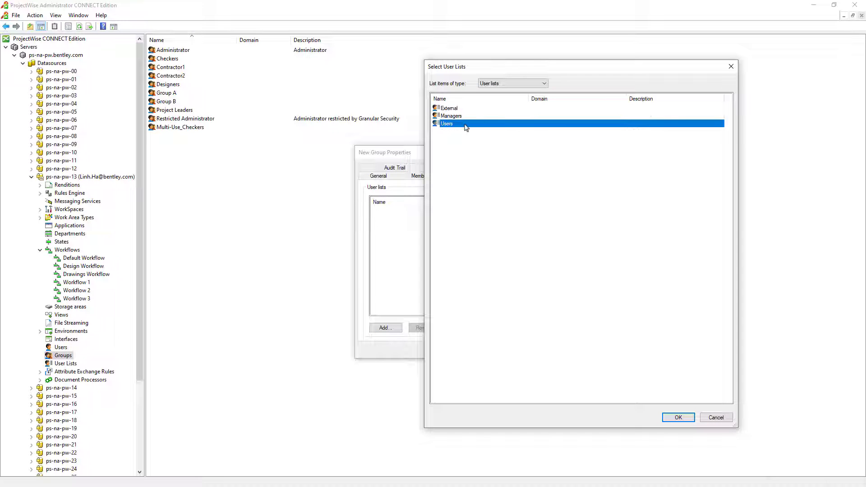
pyautogui.click(690, 421)
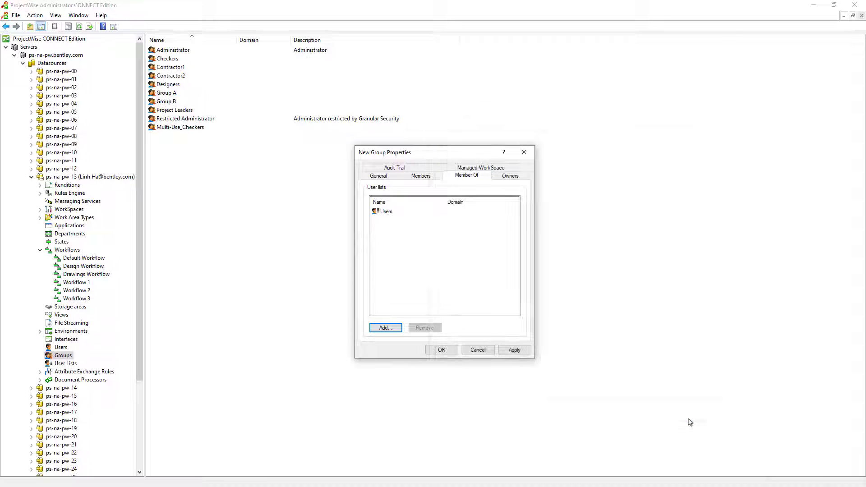
pyautogui.click(441, 351)
# Step: Create the group Multi-Use_Contractors and make it a member of the External user list
pyautogui.rightClick(209, 151)
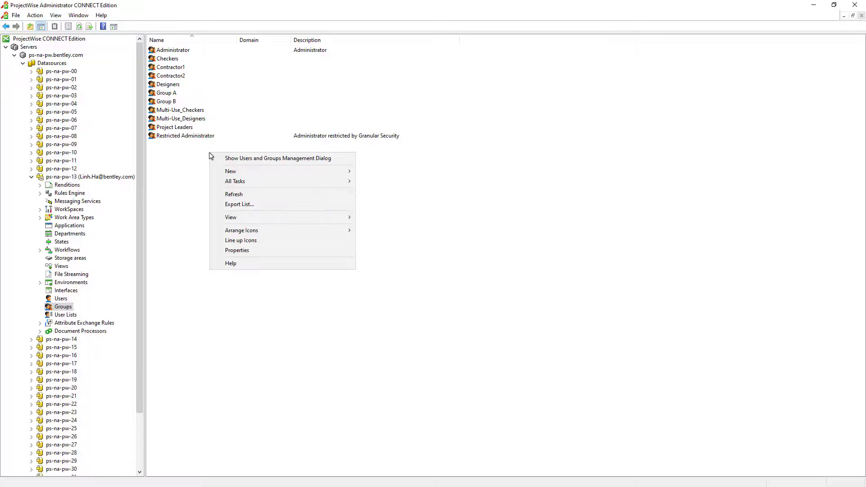
pyautogui.moveTo(239, 170)
pyautogui.click(375, 170)
pyautogui.write('Multi-Use')
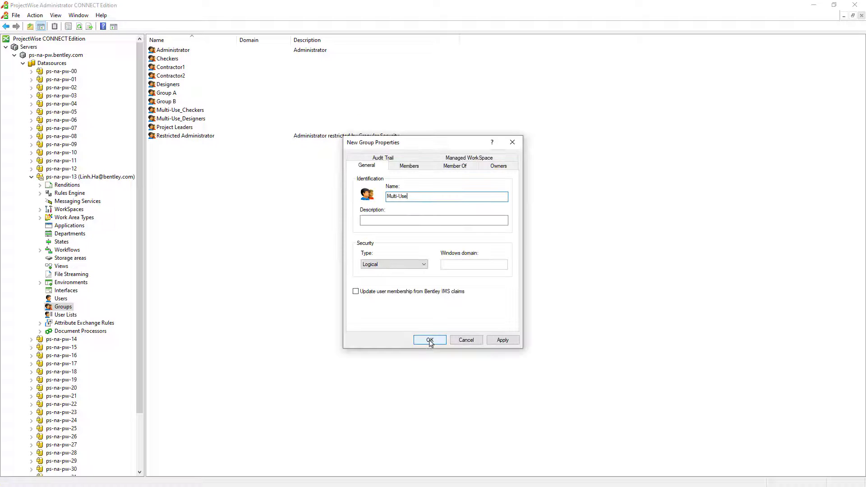
pyautogui.write('_Contractors')
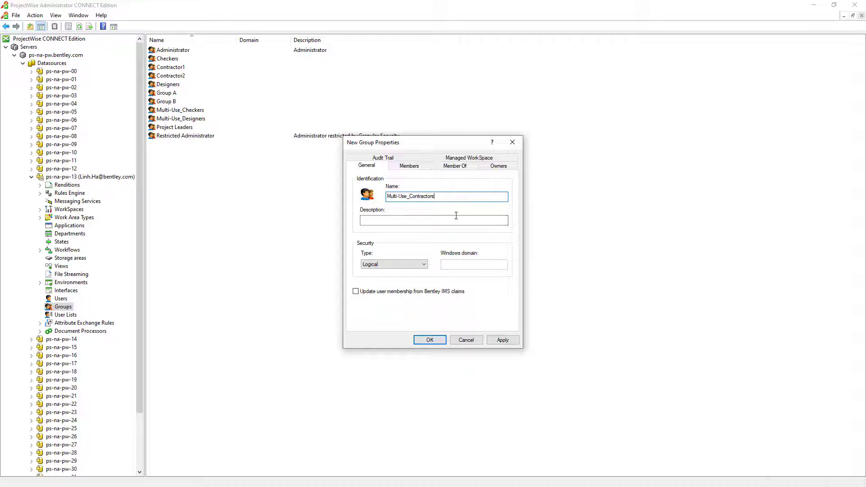
pyautogui.click(456, 166)
pyautogui.click(387, 319)
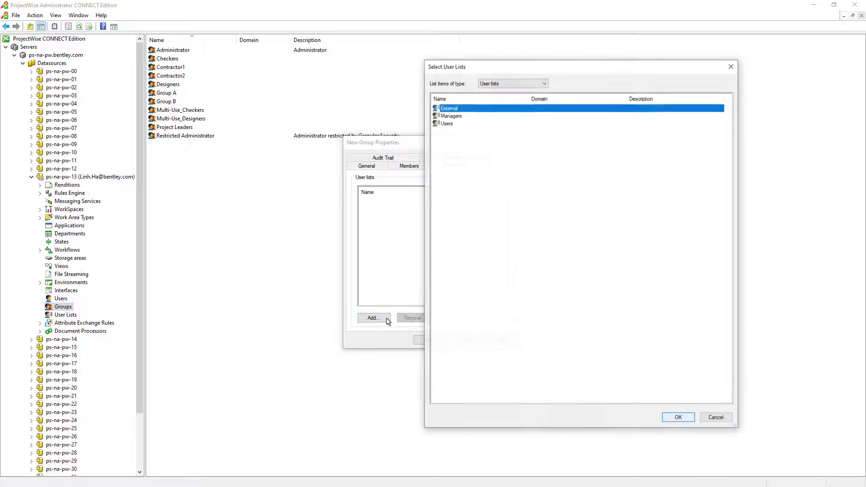
pyautogui.click(679, 418)
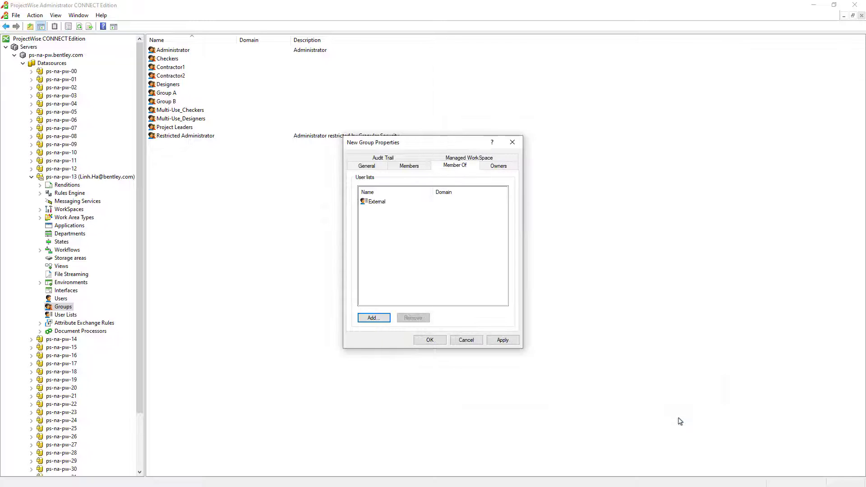
pyautogui.click(430, 340)
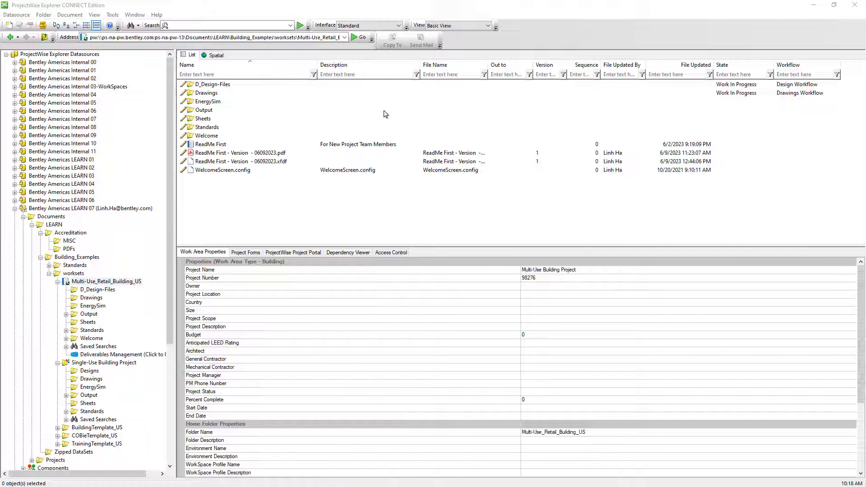
# Step: In ProjectWise Explorer, show the Workflow access control of Multi-Use_Retail_Building_US for Design Workflow's Work In Progress state
pyautogui.click(135, 283)
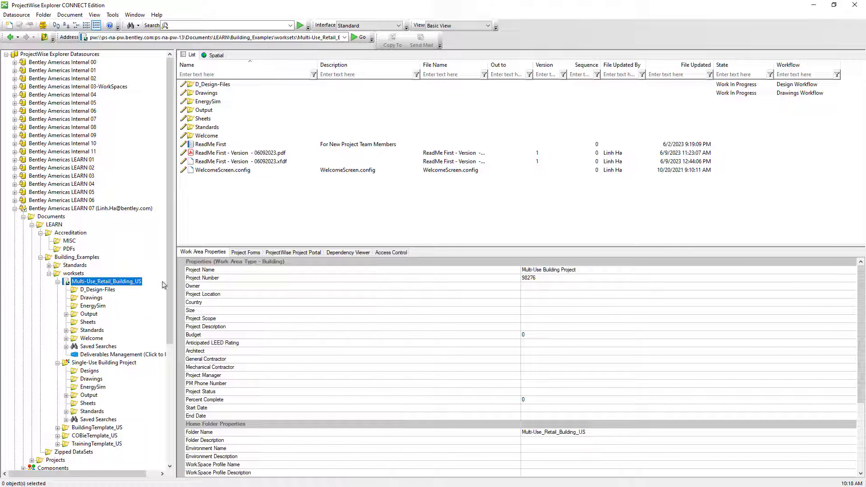
pyautogui.click(392, 254)
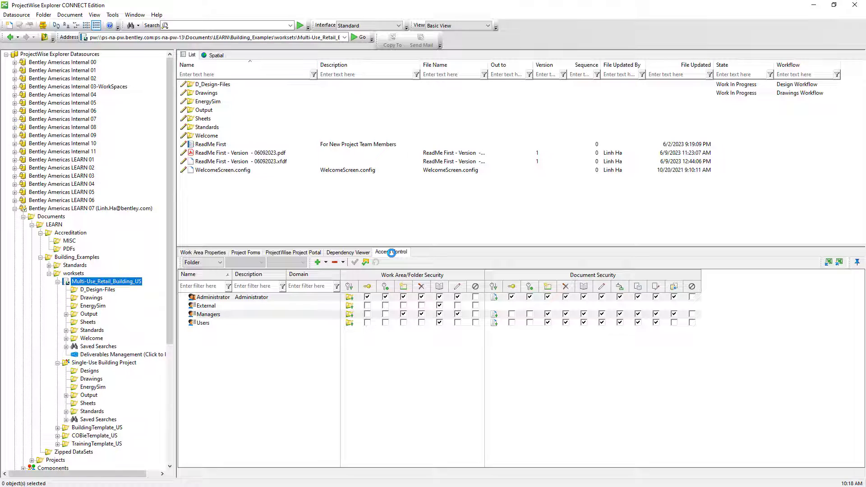
pyautogui.click(212, 262)
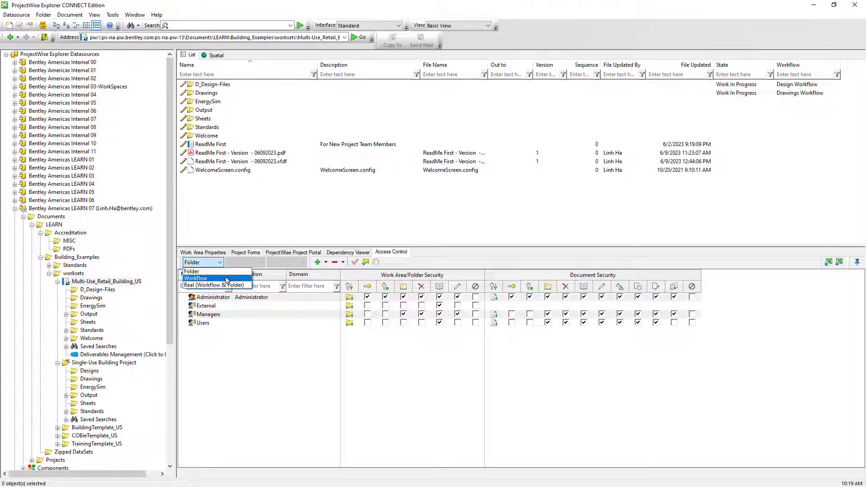
pyautogui.click(227, 278)
pyautogui.click(256, 263)
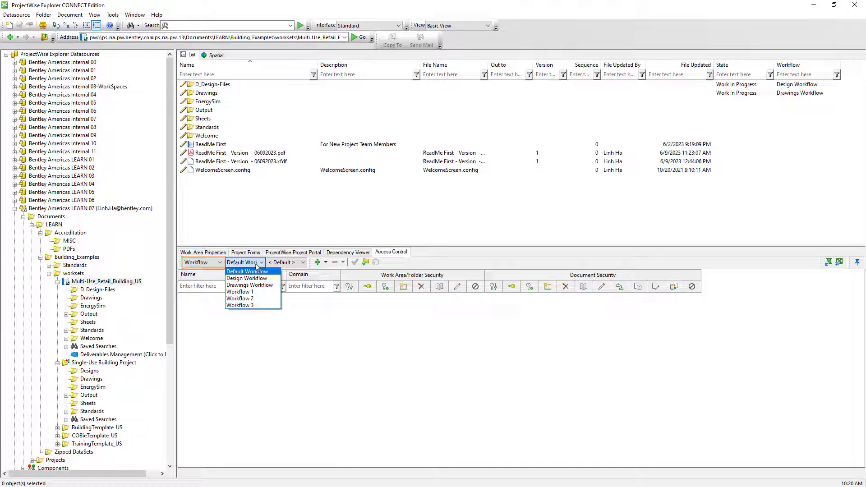
pyautogui.click(271, 279)
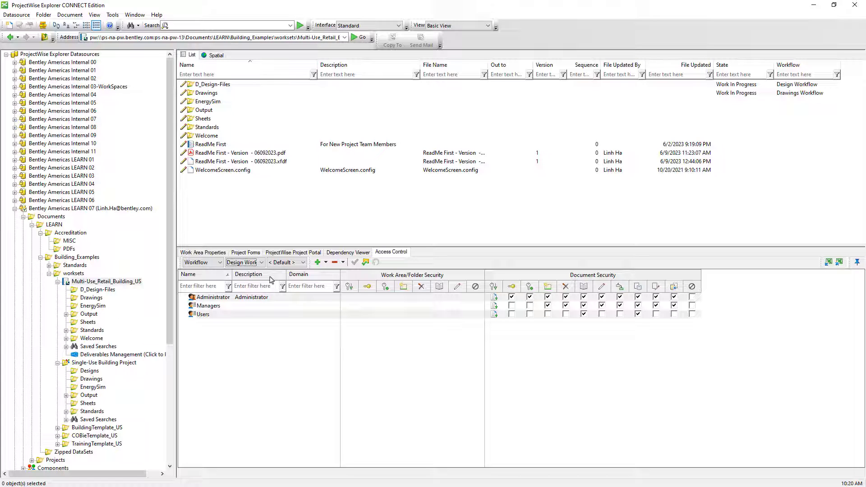
pyautogui.click(294, 263)
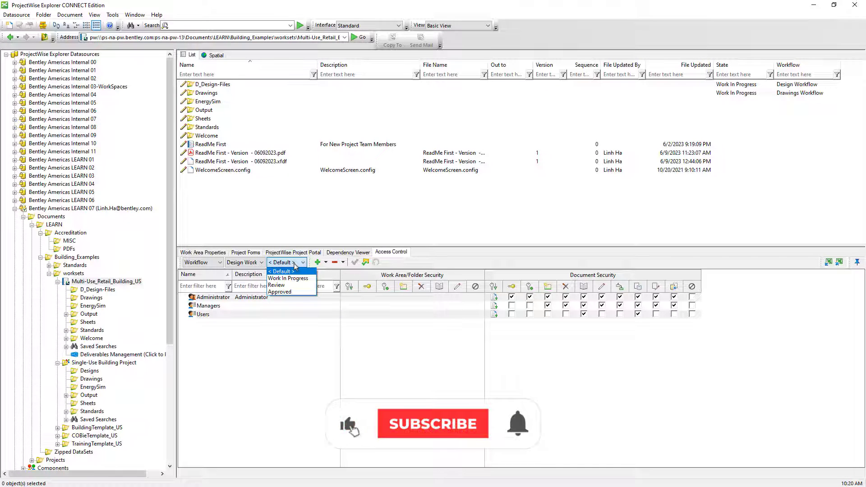
pyautogui.click(310, 279)
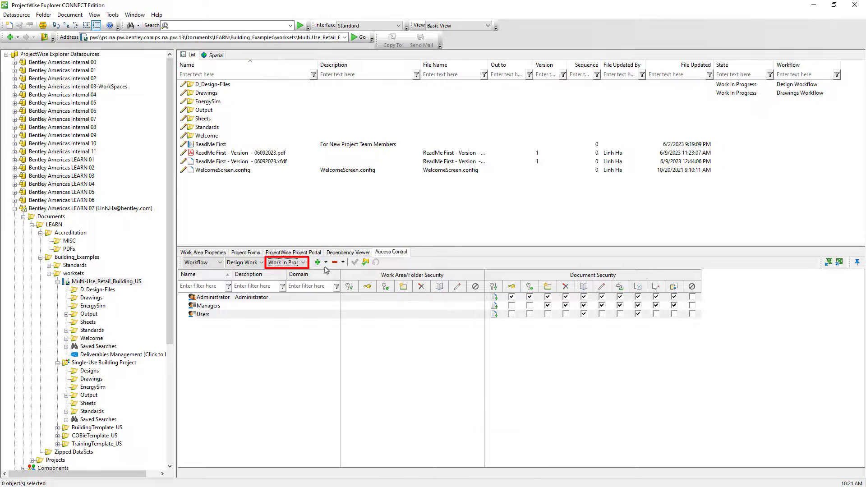
# Step: Add the user group Multi-Use_Designers to the Work In Progress state's document security, applying the change to this work area only
pyautogui.click(325, 263)
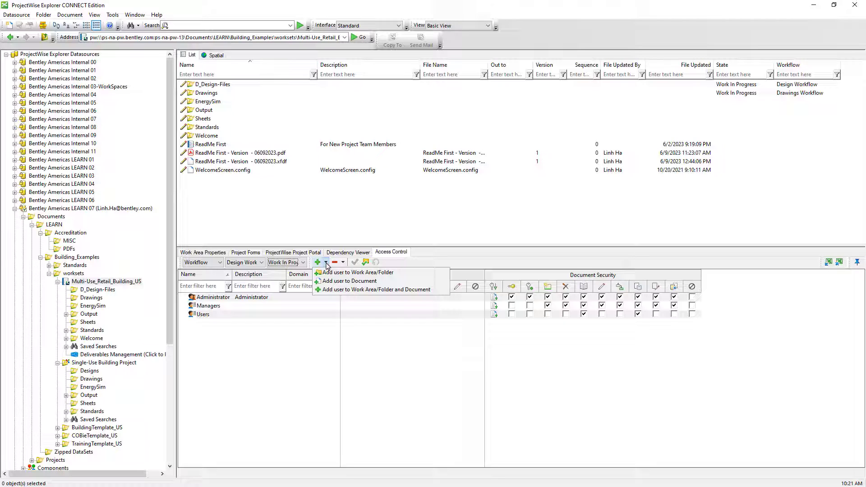
pyautogui.click(383, 281)
pyautogui.click(543, 84)
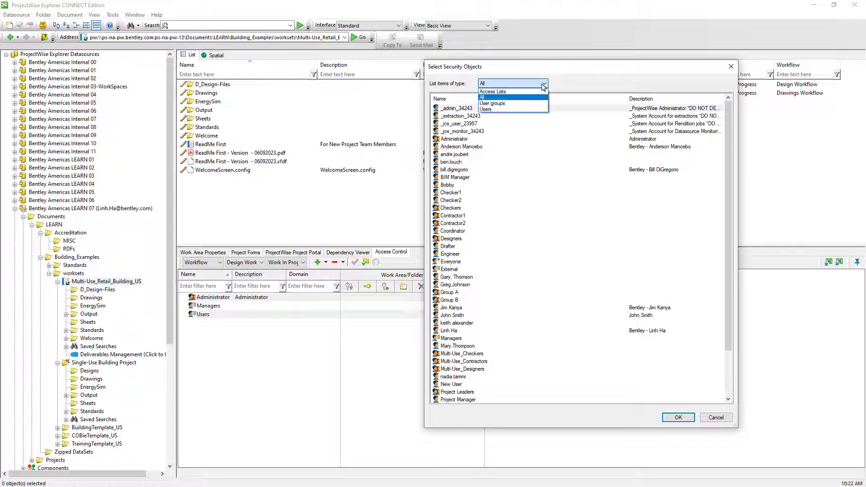
pyautogui.click(540, 104)
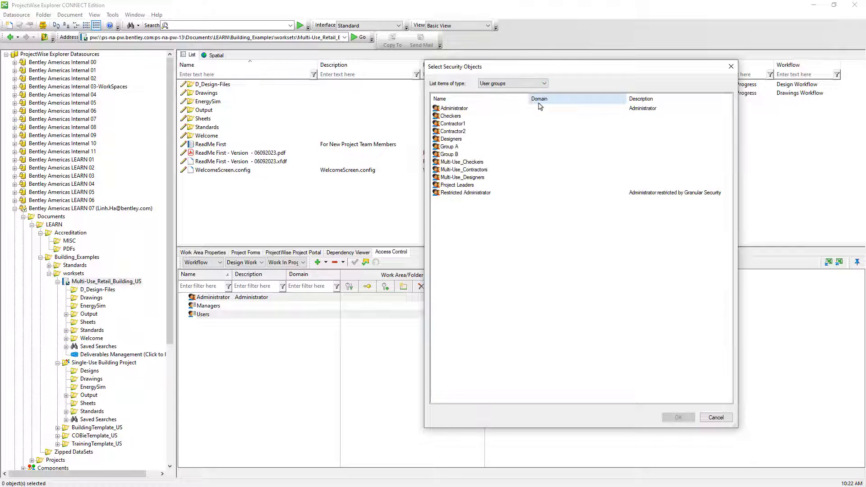
pyautogui.click(491, 178)
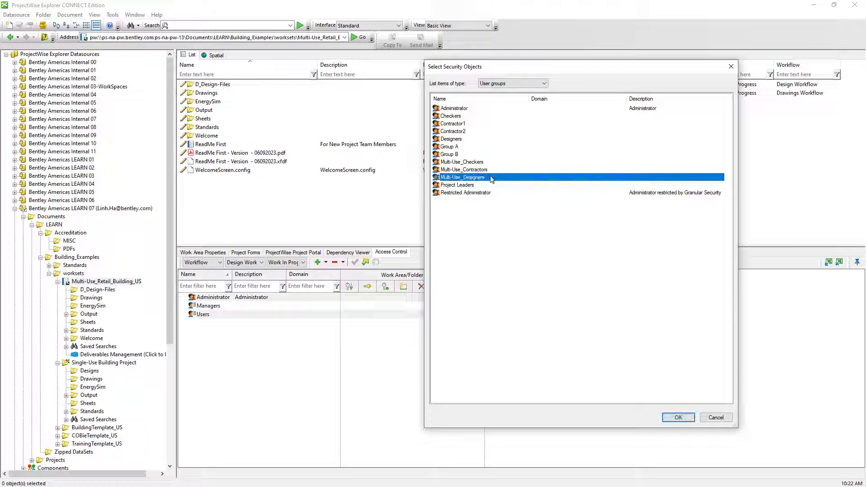
pyautogui.click(680, 418)
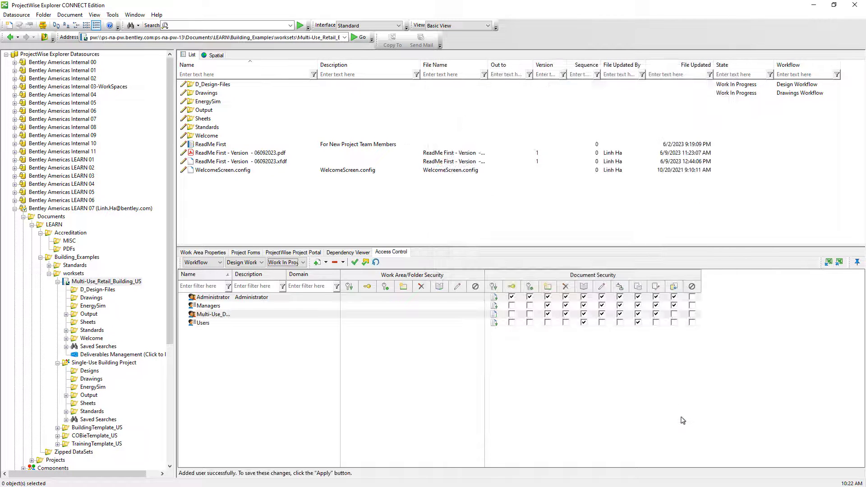
pyautogui.click(212, 316)
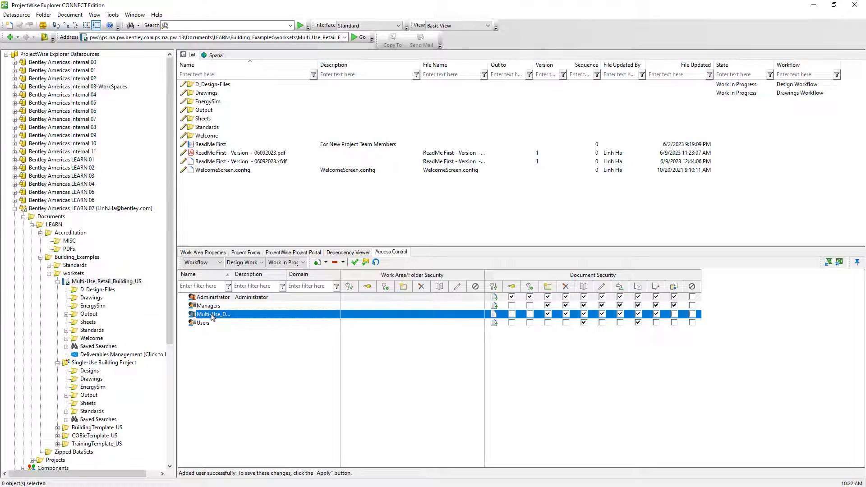
pyautogui.moveTo(232, 276); pyautogui.dragTo(252, 276)
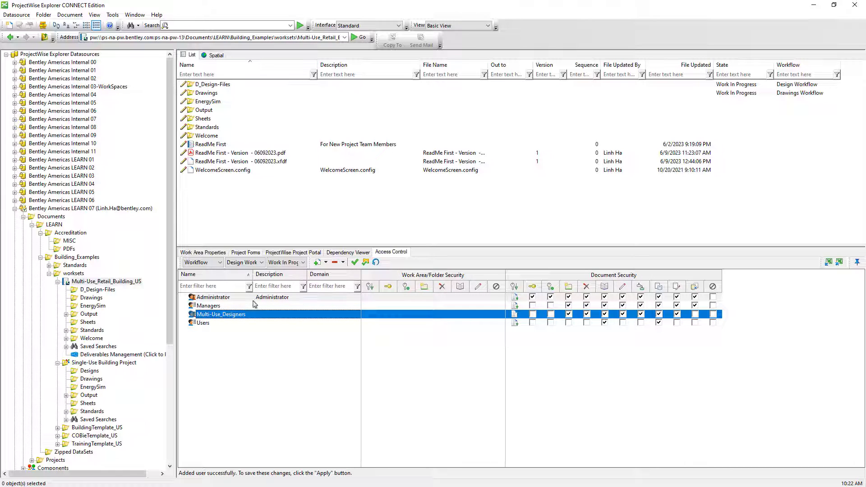
pyautogui.click(355, 263)
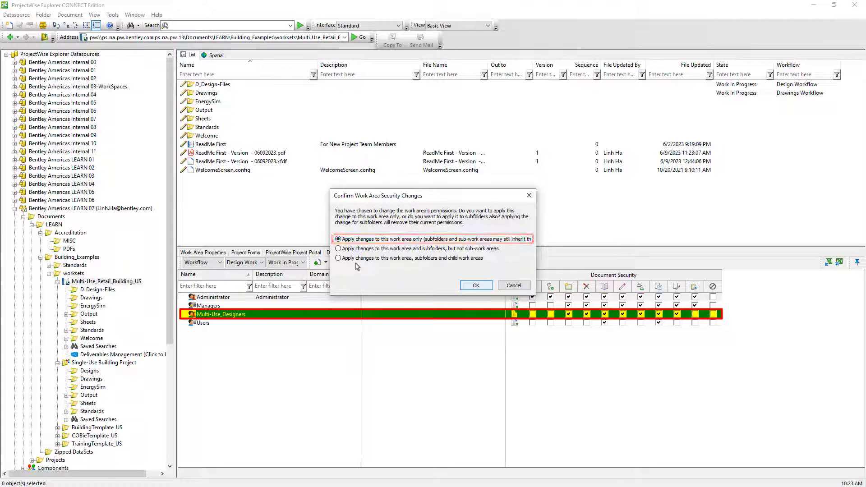
pyautogui.press('Return')
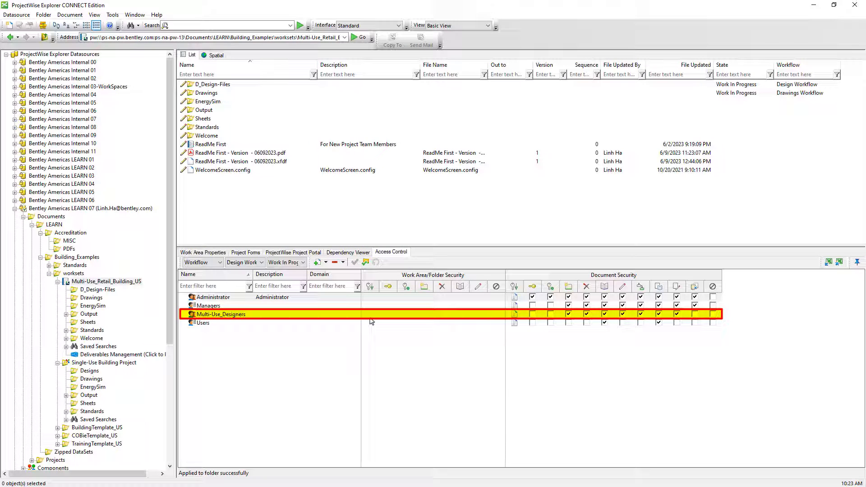
# Step: Add the user group Multi-Use_Checkers to the document security of Design Workflow's Review state, applying the change to this work area only
pyautogui.click(303, 263)
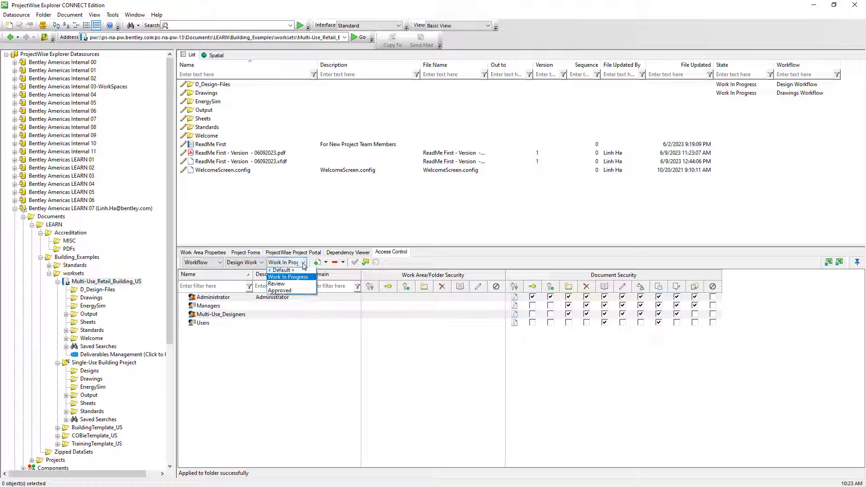
pyautogui.click(305, 286)
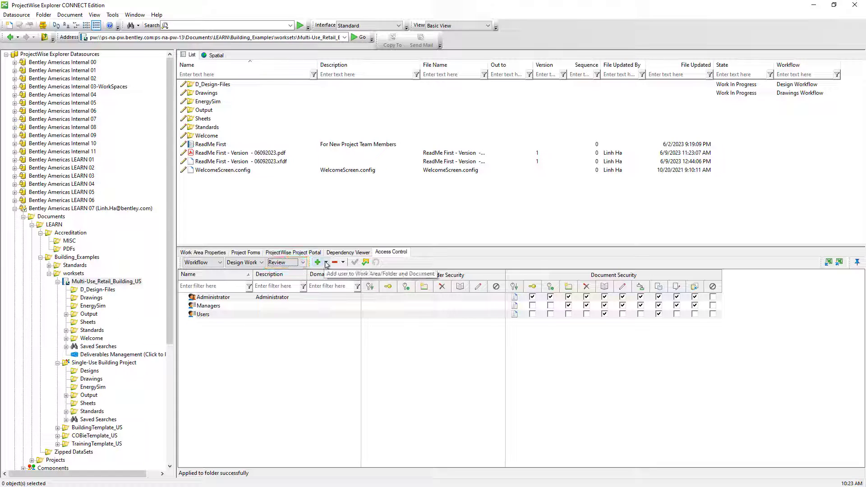
pyautogui.click(326, 263)
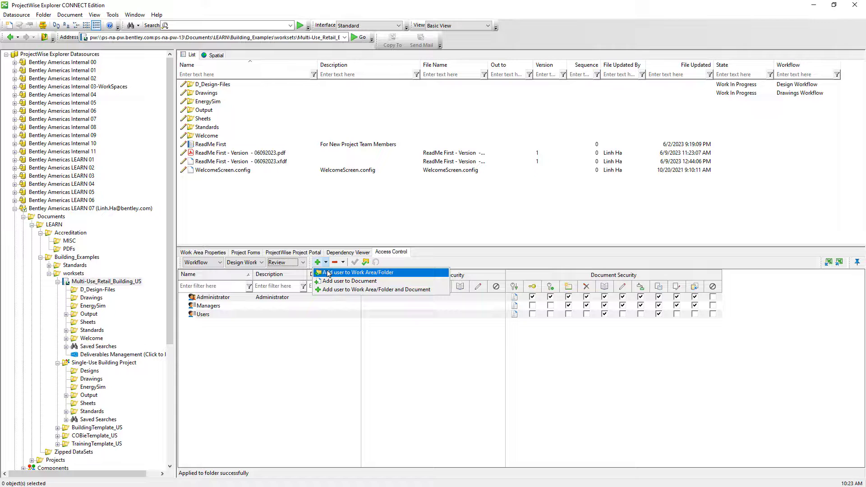
pyautogui.click(360, 282)
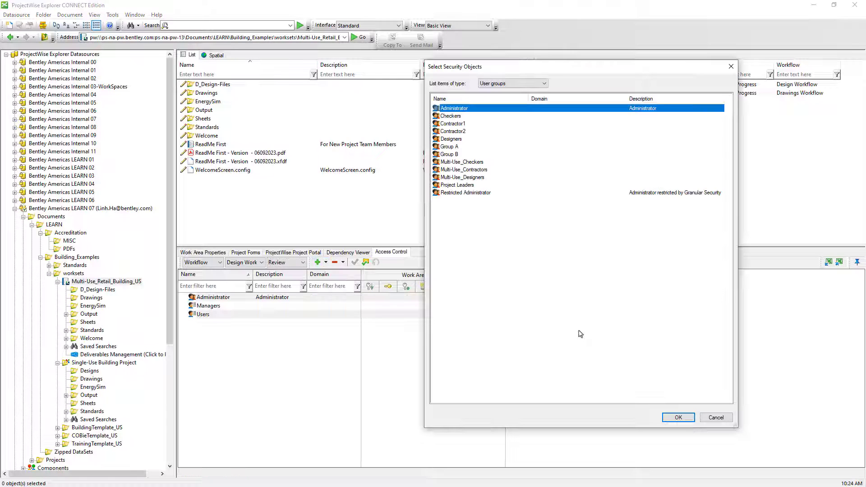
pyautogui.click(486, 163)
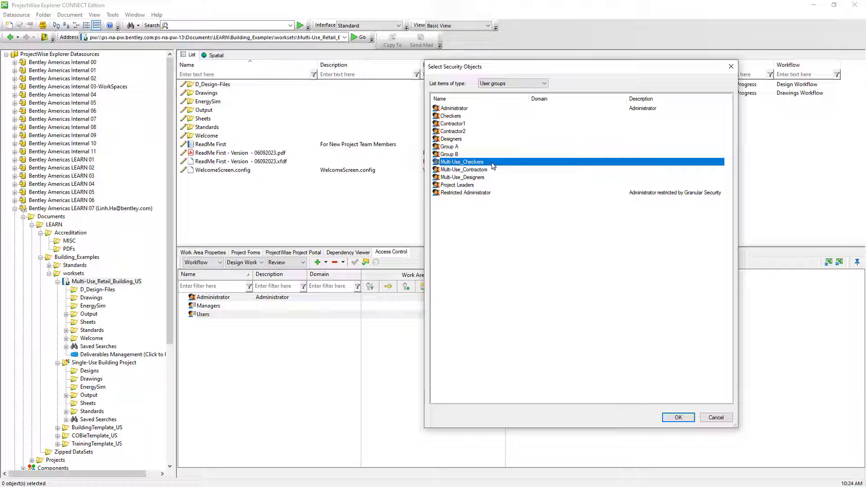
pyautogui.click(678, 418)
pyautogui.click(267, 323)
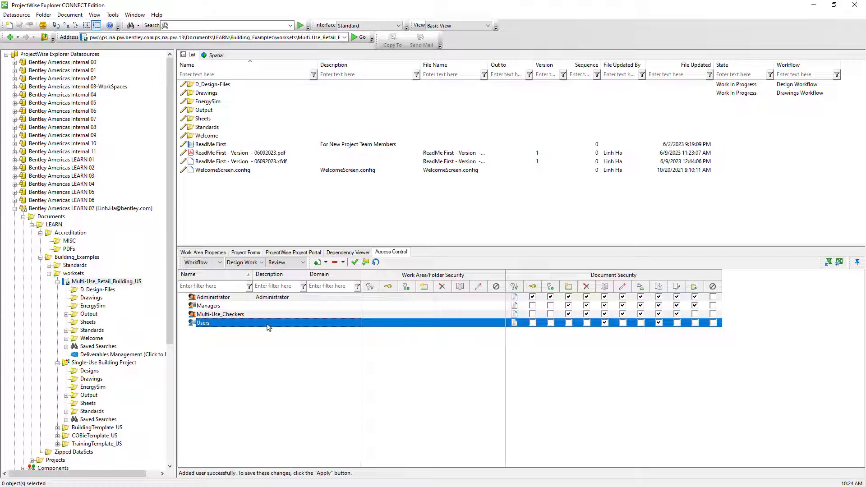
pyautogui.click(354, 263)
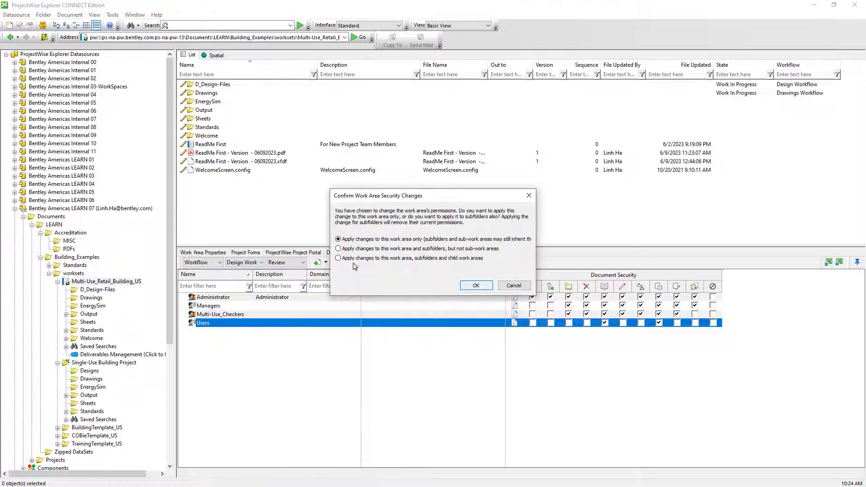
pyautogui.press('Return')
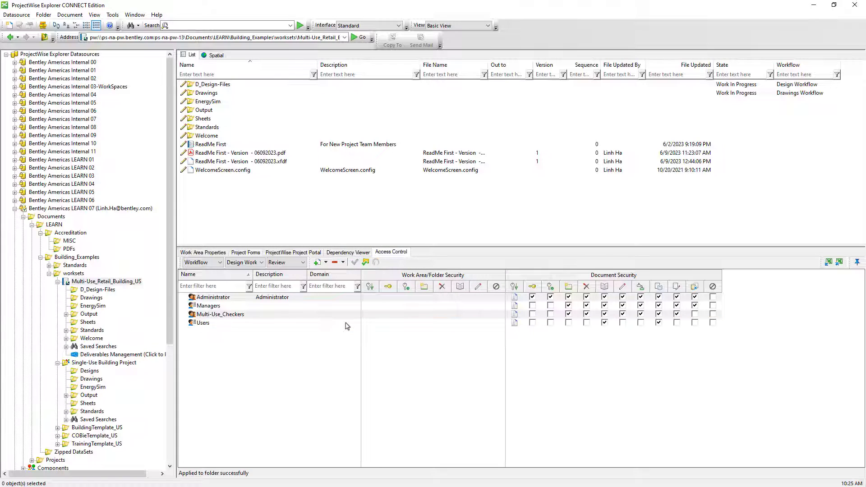
# Step: Add the user group Multi-Use_Contractors to the document security of Design Workflow's Approved state
pyautogui.click(303, 263)
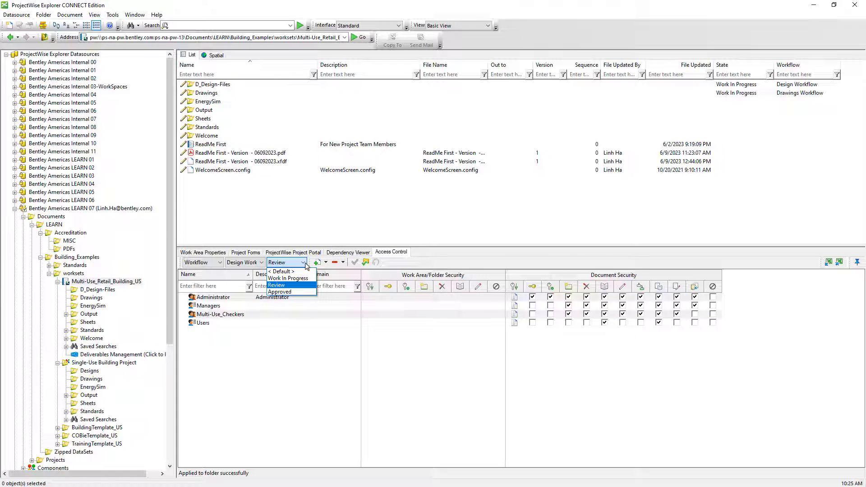
pyautogui.click(306, 291)
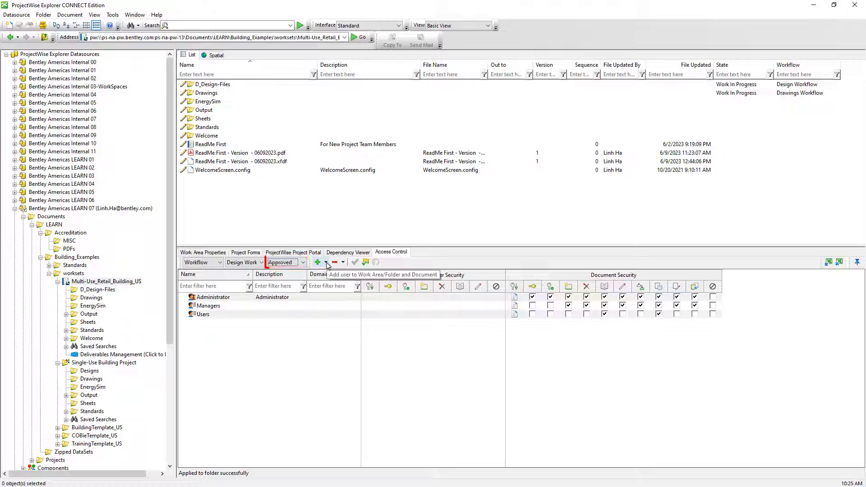
pyautogui.click(327, 263)
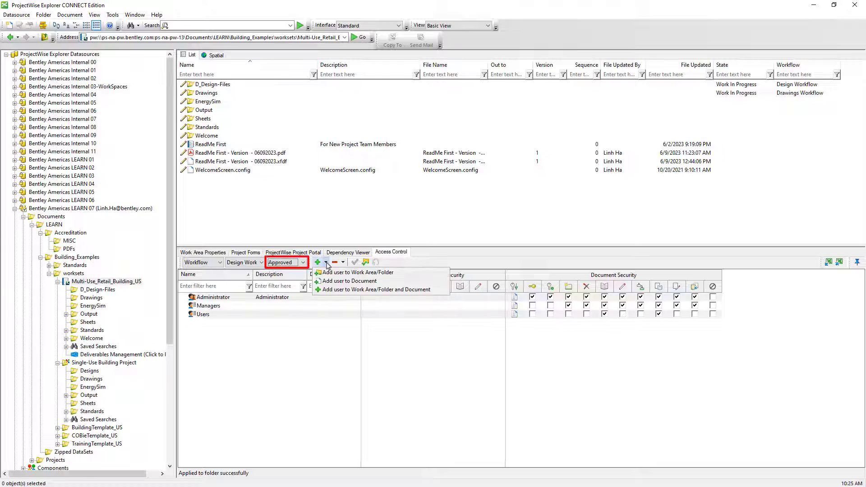
pyautogui.click(374, 281)
pyautogui.click(495, 170)
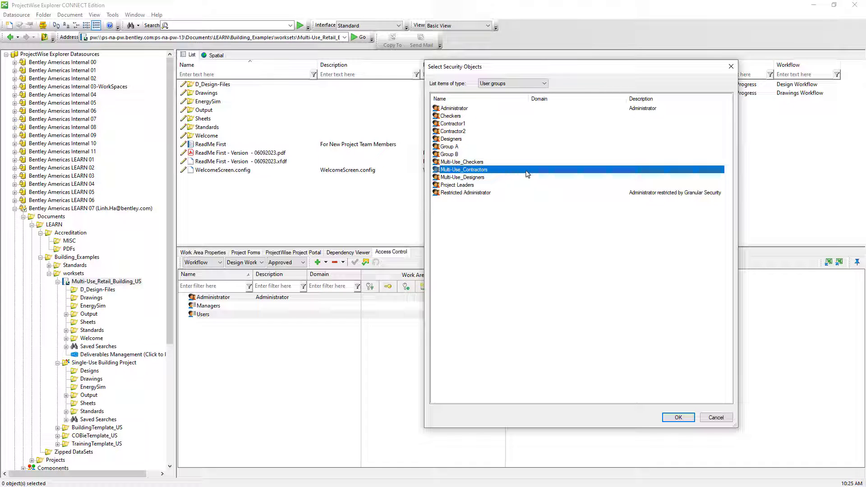
pyautogui.click(678, 417)
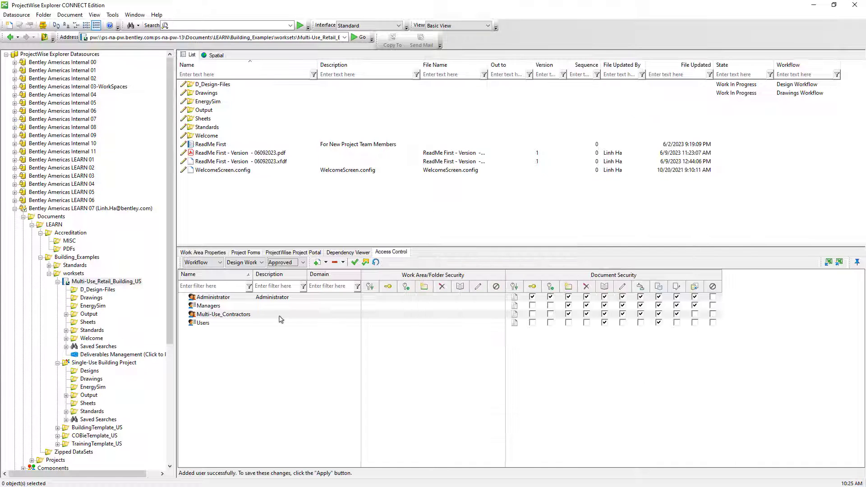
# Step: Restrict Multi-Use_Contractors to the same document permissions as Users in the Approved state, applying the change to this work area only
pyautogui.click(713, 314)
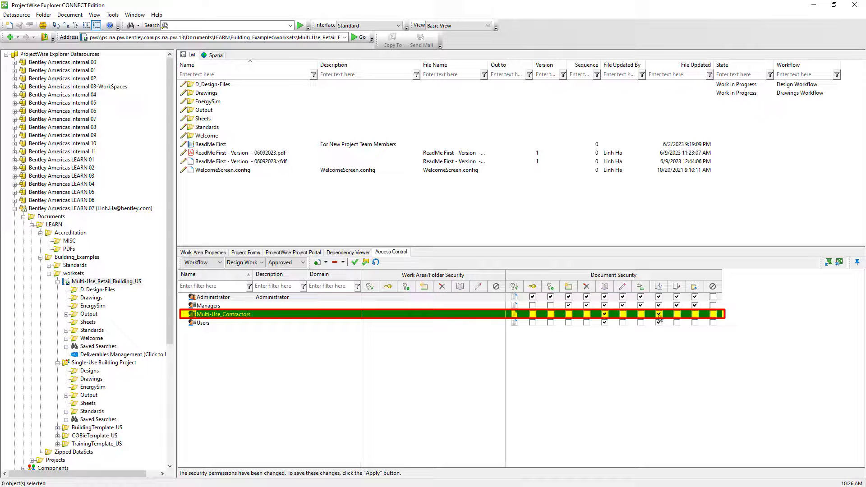
pyautogui.click(355, 263)
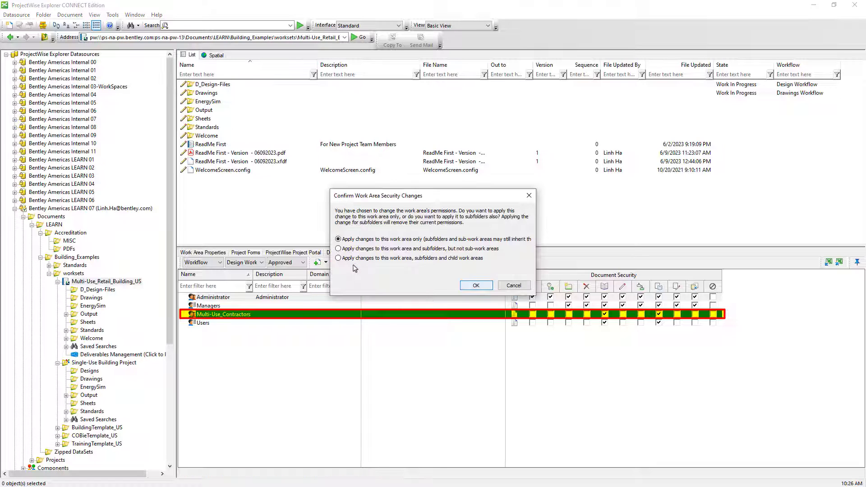
pyautogui.press('Return')
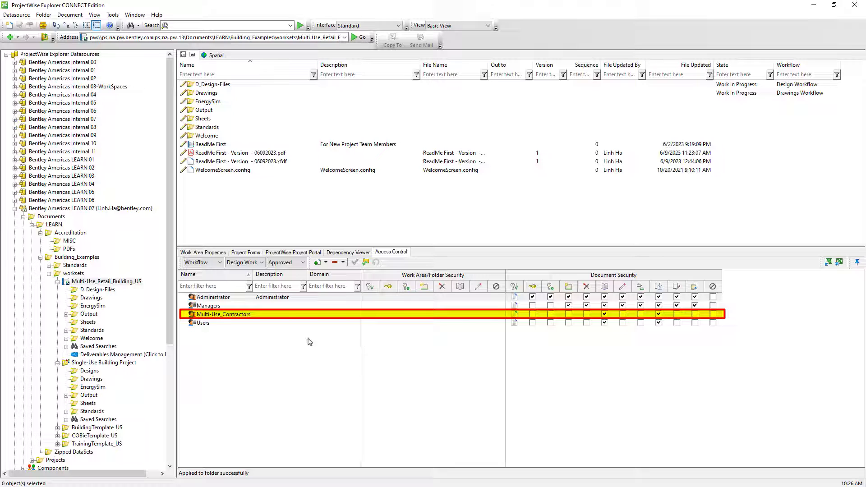
# Step: Examine the Real (Workflow & Folder) access of the Multi-Use groups on D_Design-Files for the Work In Progress, Review and Approved states
pyautogui.click(111, 291)
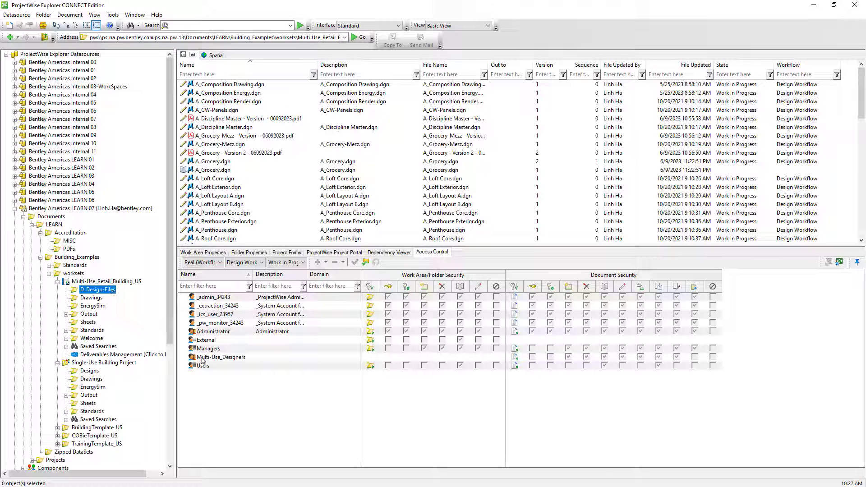
pyautogui.click(232, 358)
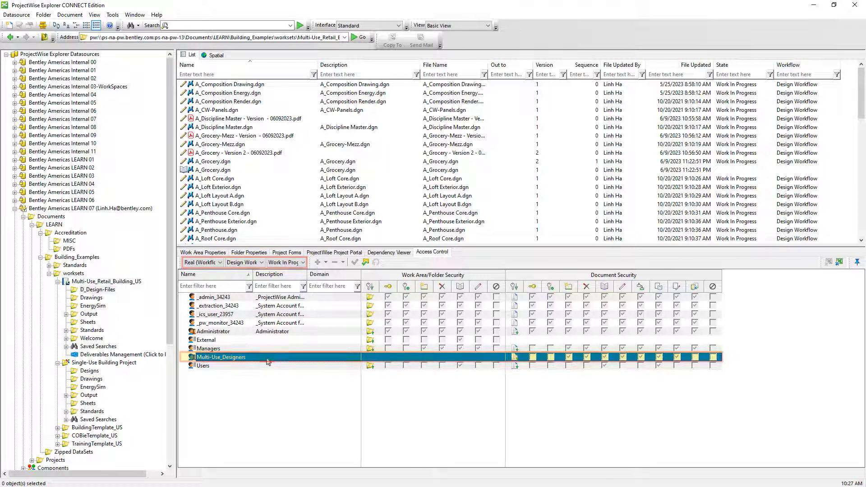
pyautogui.click(303, 264)
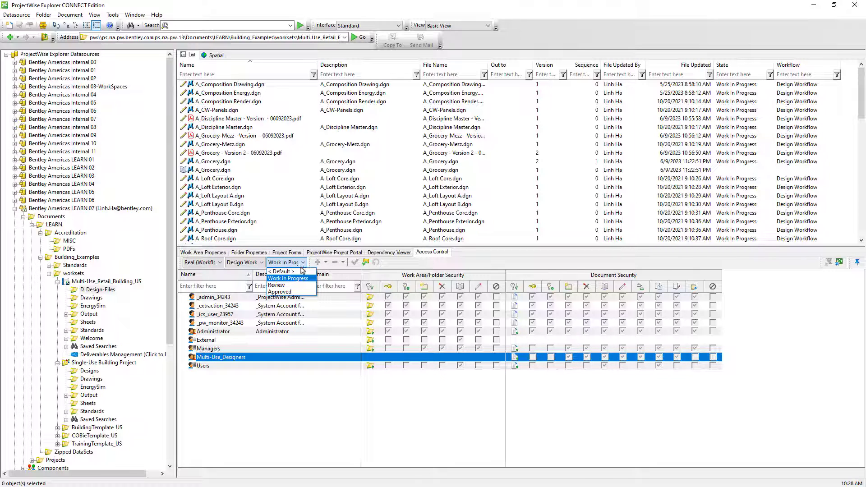
pyautogui.click(293, 285)
pyautogui.click(293, 366)
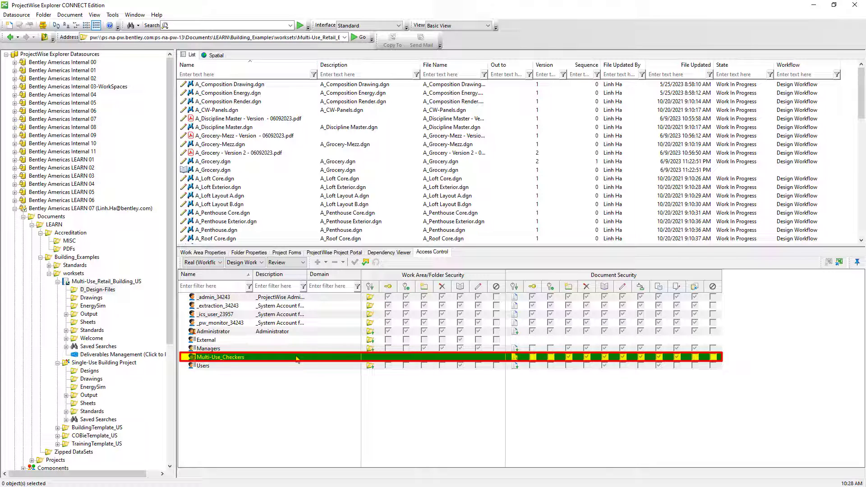
pyautogui.click(297, 366)
pyautogui.click(302, 262)
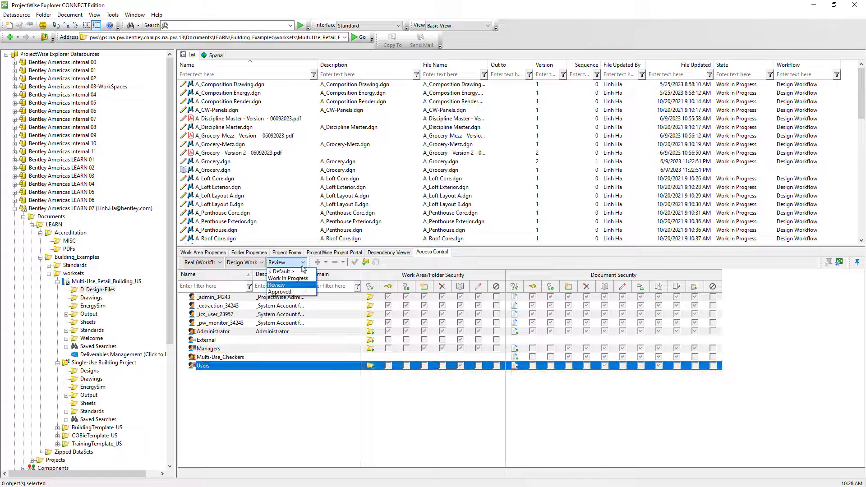
pyautogui.click(301, 292)
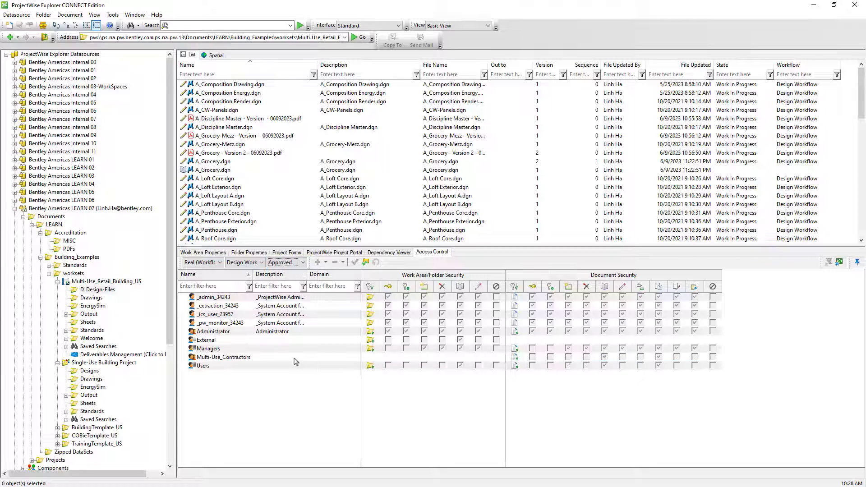